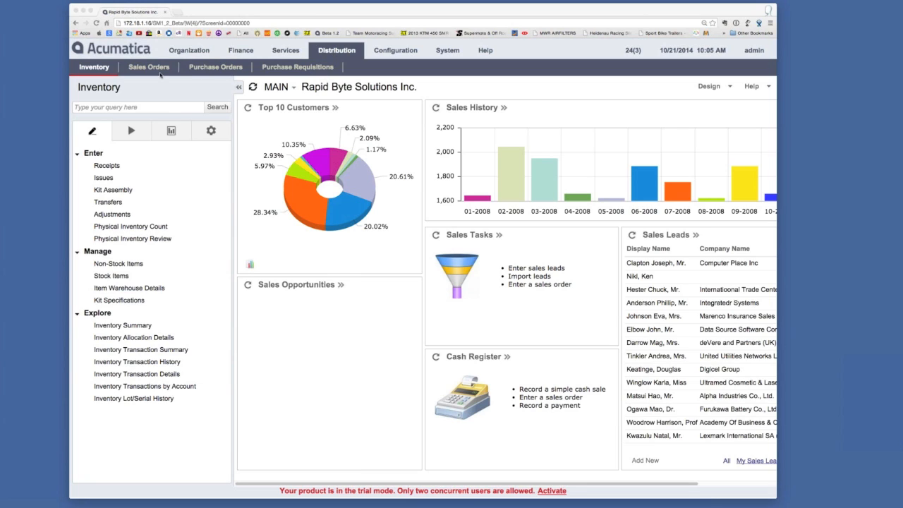
Open a new sales order in Distribution and choose ASBLBAR (Nautilus Bar SABL) as the customer
click(292, 54)
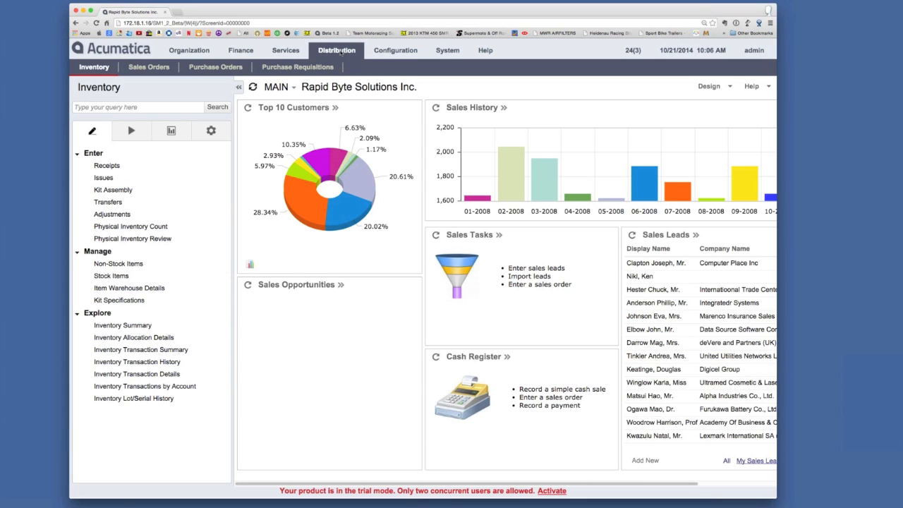
click(152, 69)
click(121, 167)
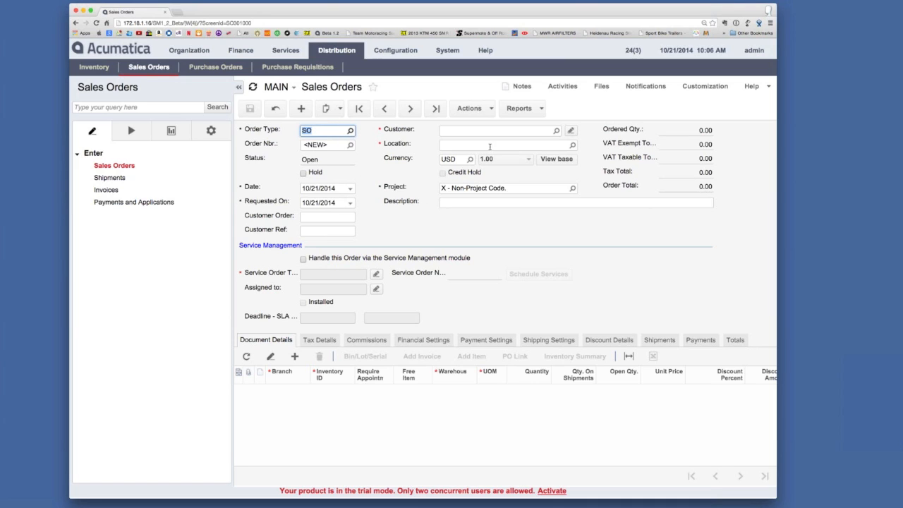
click(557, 132)
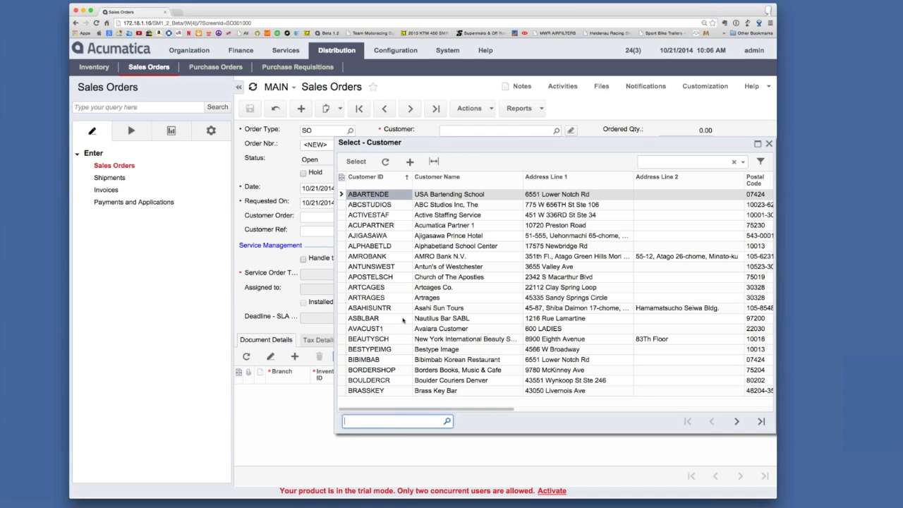
double_click(403, 319)
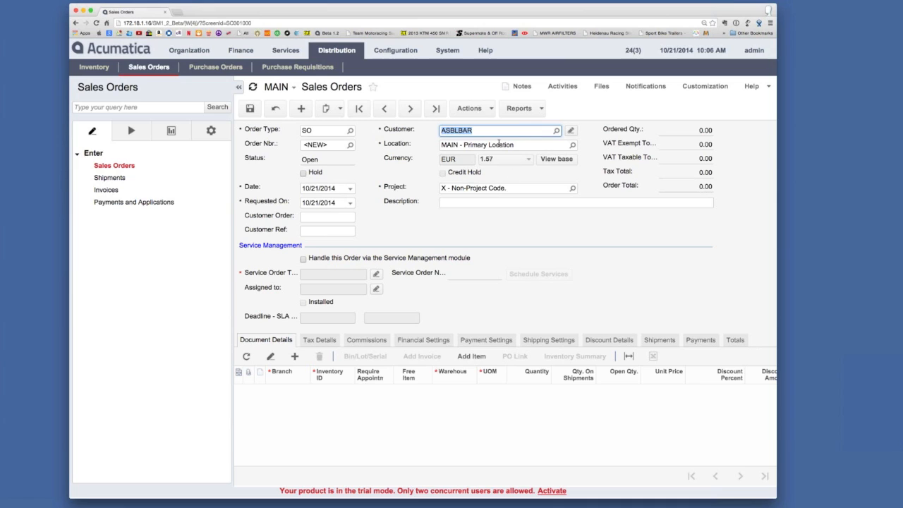
Enter "Blinds Installation" as the sales order's description
click(478, 203)
text(Blins)
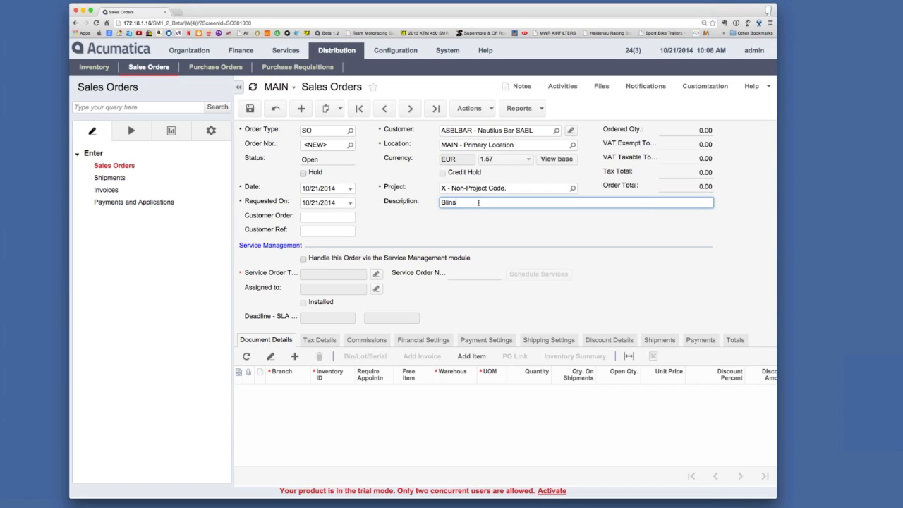
key(BackSpace)
key(BackSpace)
text(nds Installation)
Have the order handled via the Service Management module with the INST blinds installation service order type
click(363, 301)
click(304, 258)
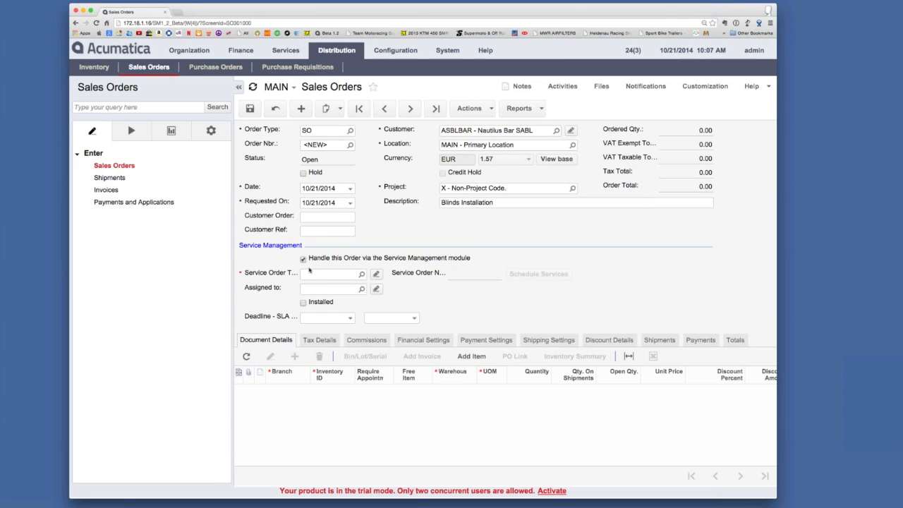
click(362, 275)
double_click(395, 336)
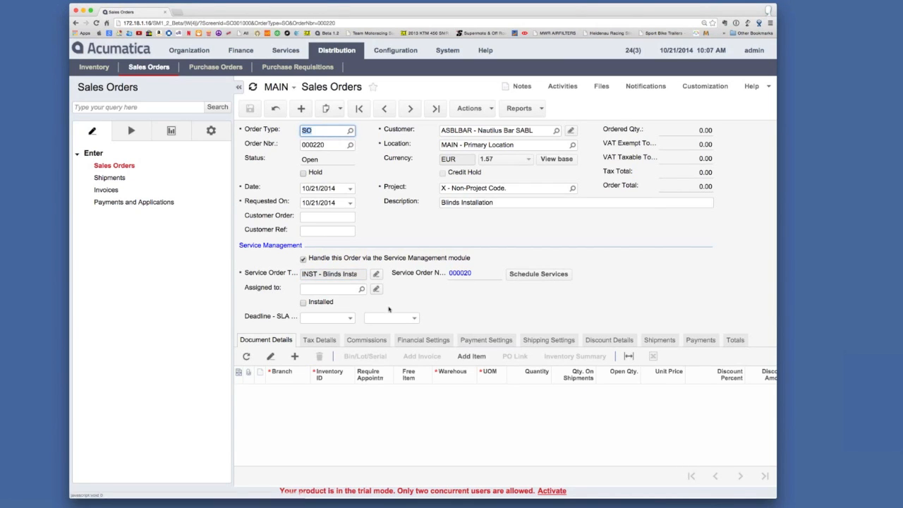
Set the SLA deadline to 10/22/2014 at 9:30 AM and save the sales order
click(351, 319)
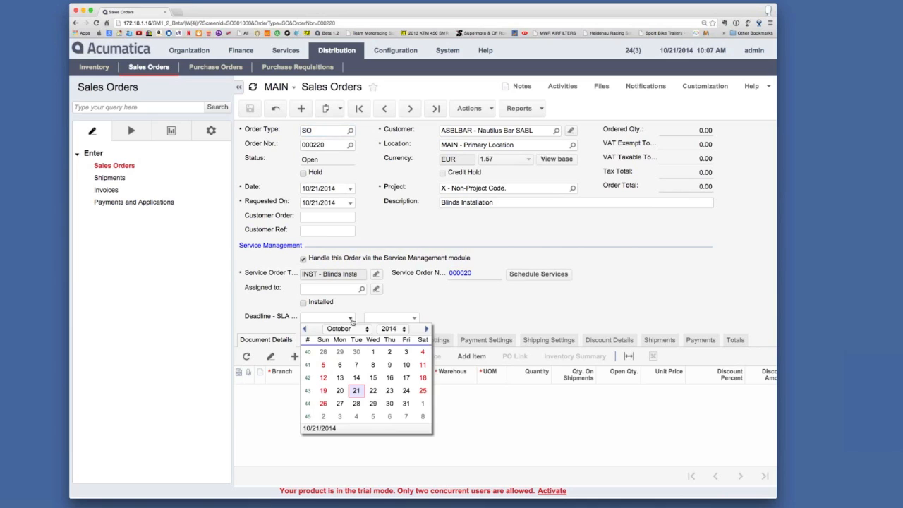
click(375, 392)
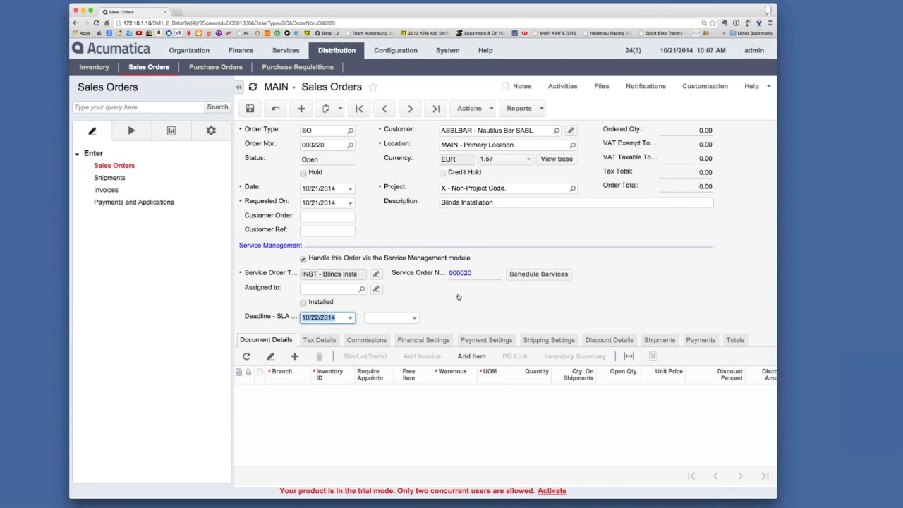
click(413, 318)
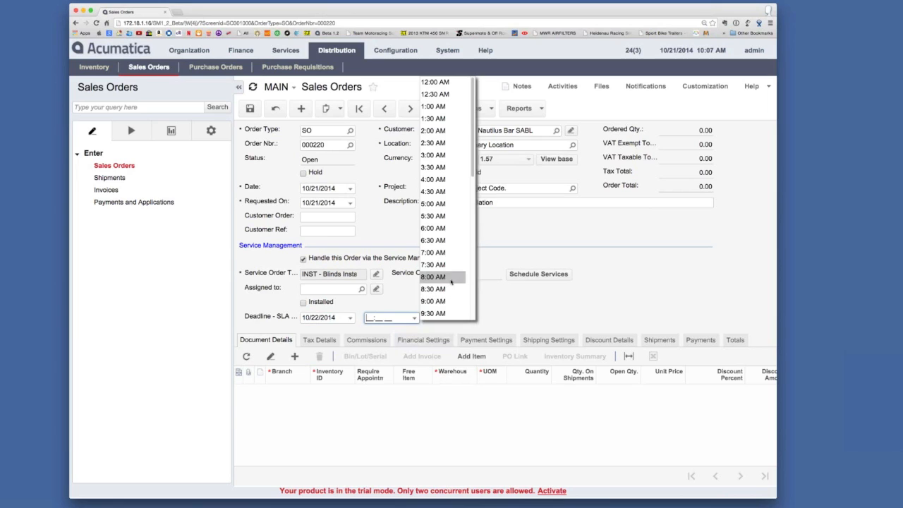
click(435, 313)
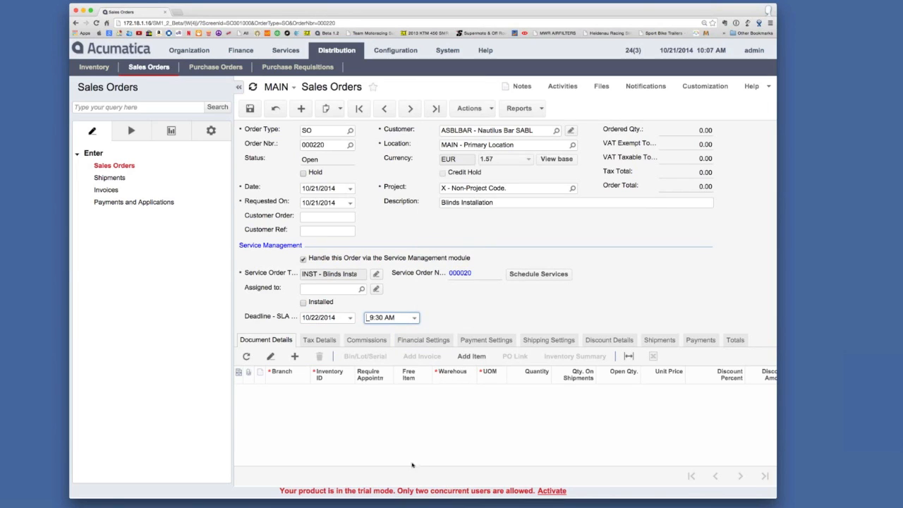
click(250, 109)
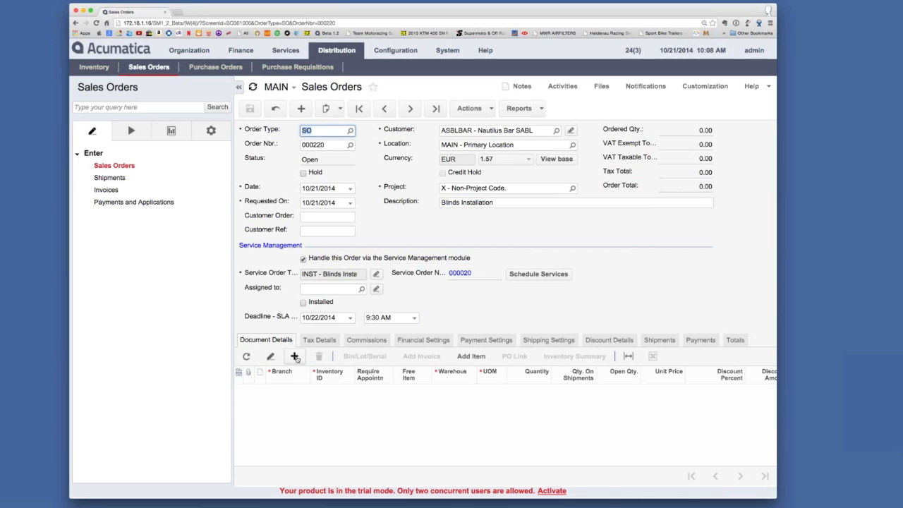
Add a document line for inventory item 34WBLIND, searching the inventory items for "Bli"
click(295, 357)
click(347, 391)
click(360, 389)
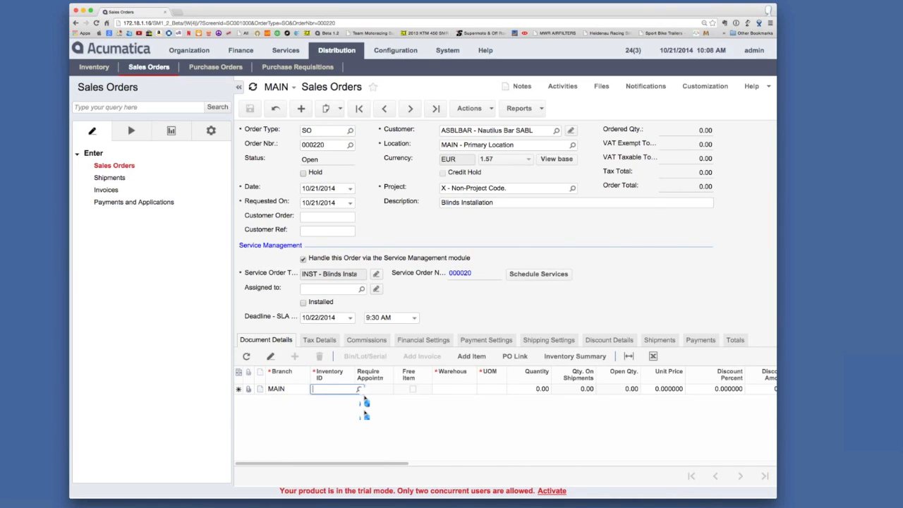
text(Bli)
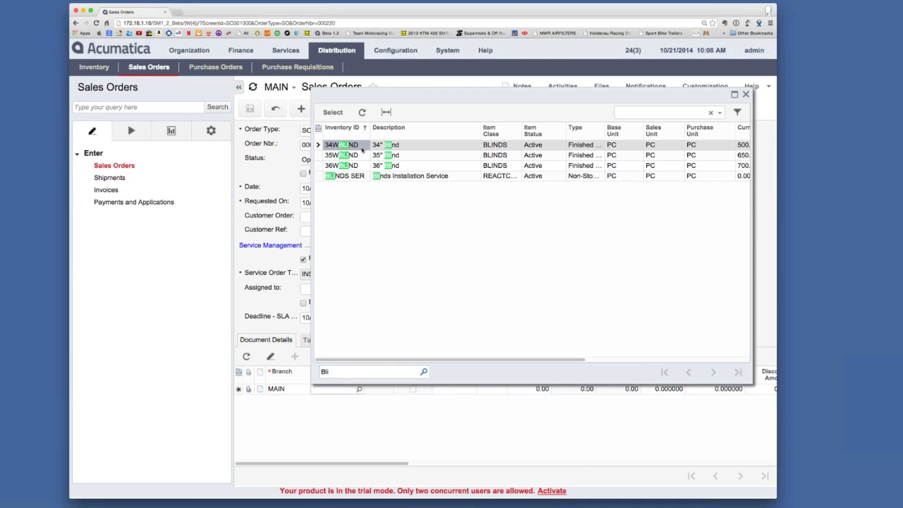
double_click(364, 145)
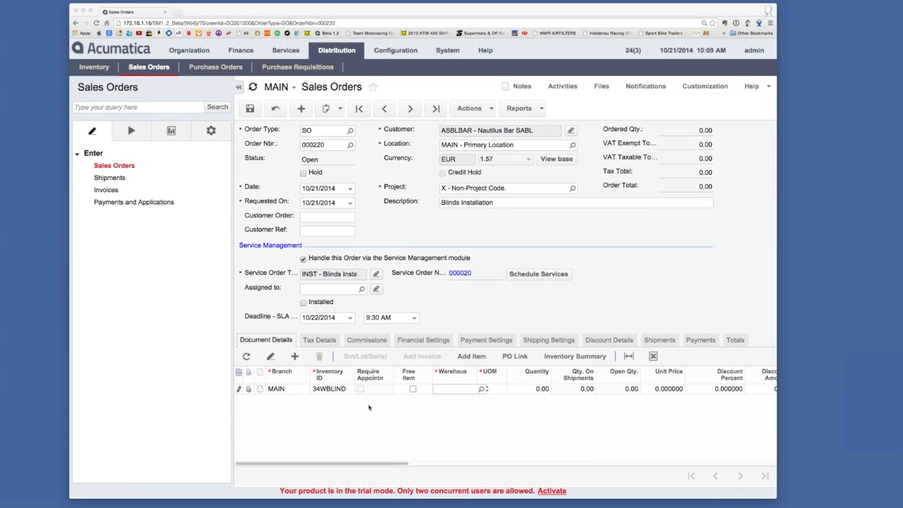
Set the 34WBLIND line's warehouse to WHOLESALE and its quantity to 1
click(483, 390)
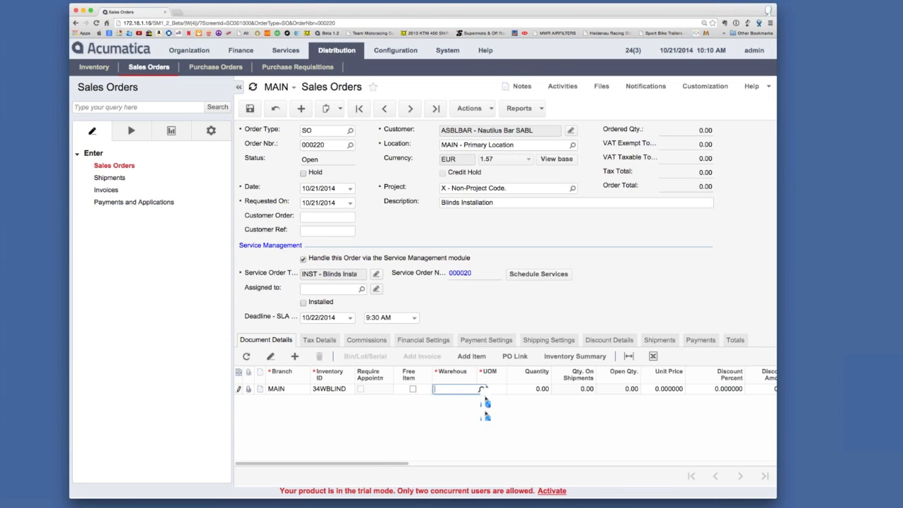
click(482, 388)
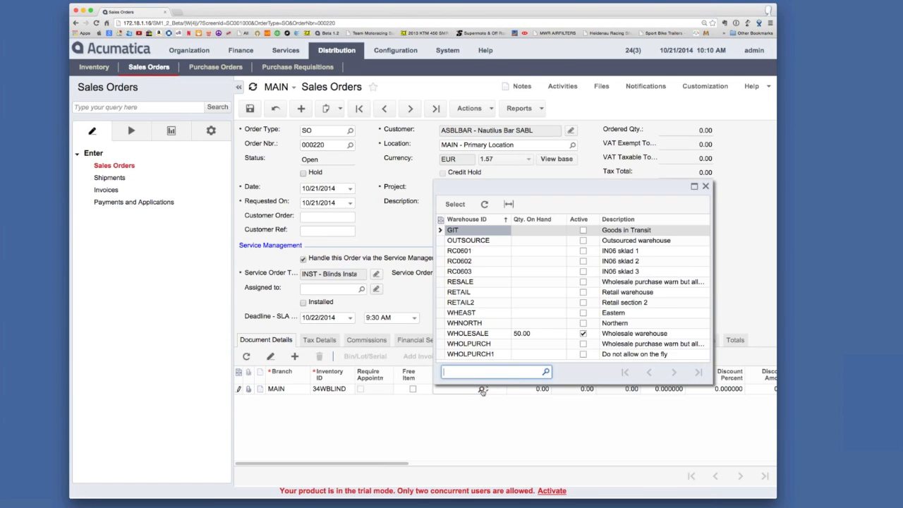
double_click(494, 335)
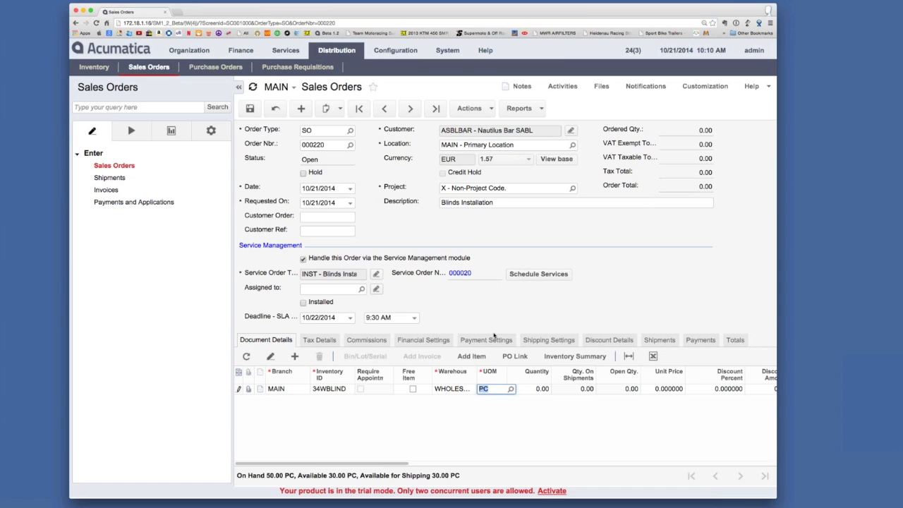
click(533, 392)
text(1)
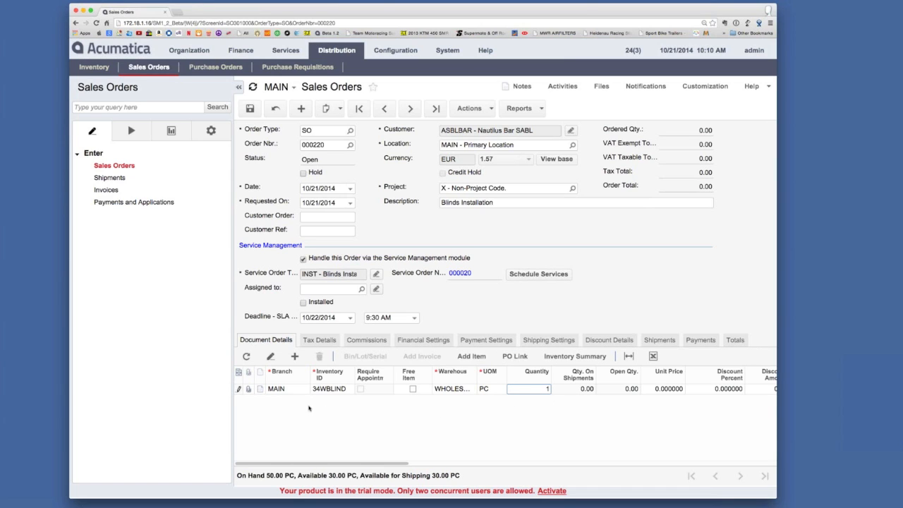
Add a second document line for item 35WBLIND from the WHOLESALE warehouse with quantity 1
click(295, 356)
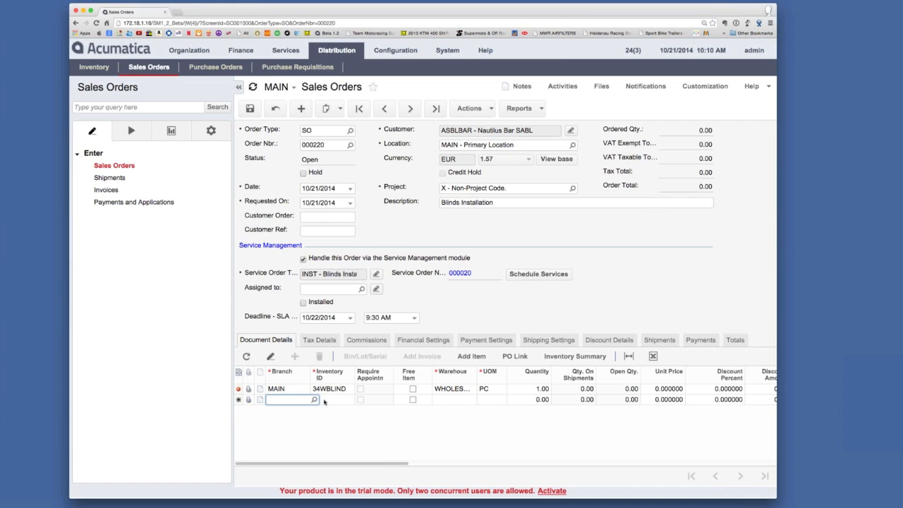
click(360, 399)
double_click(342, 298)
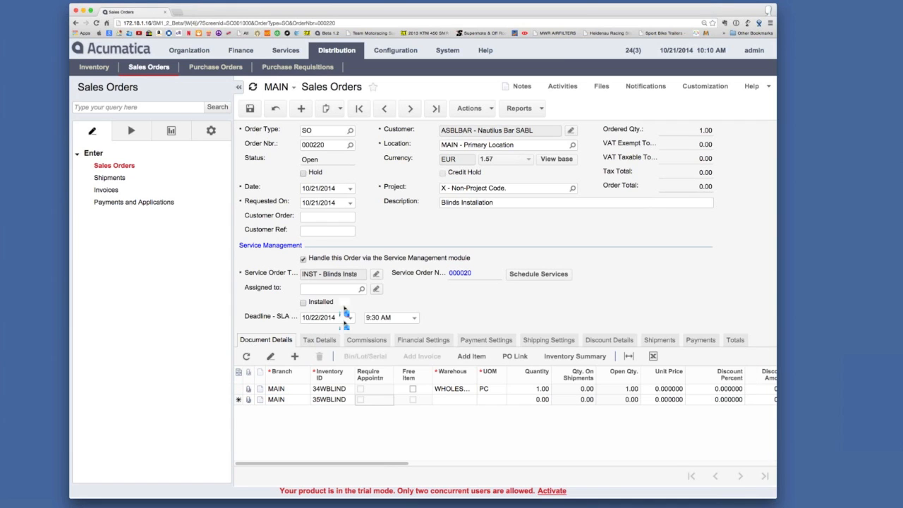
click(450, 399)
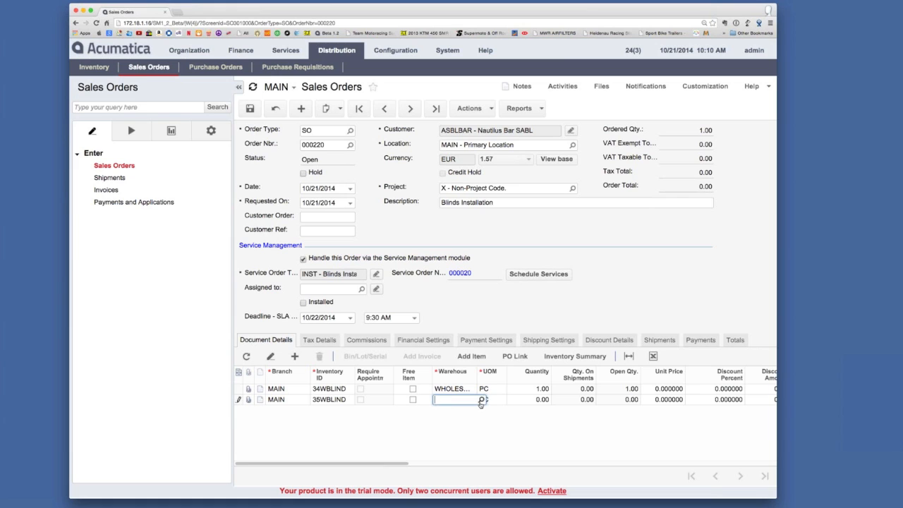
click(482, 400)
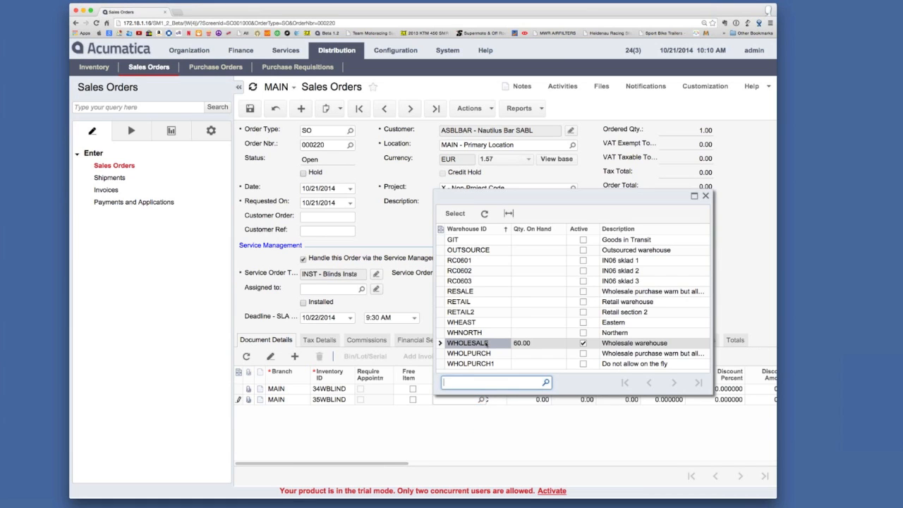
double_click(487, 344)
key(Tab)
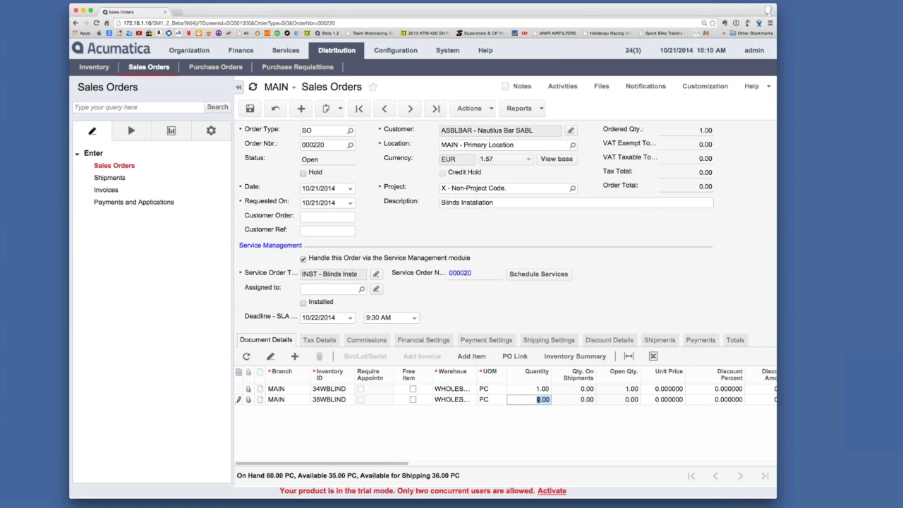
text(1)
key(Tab)
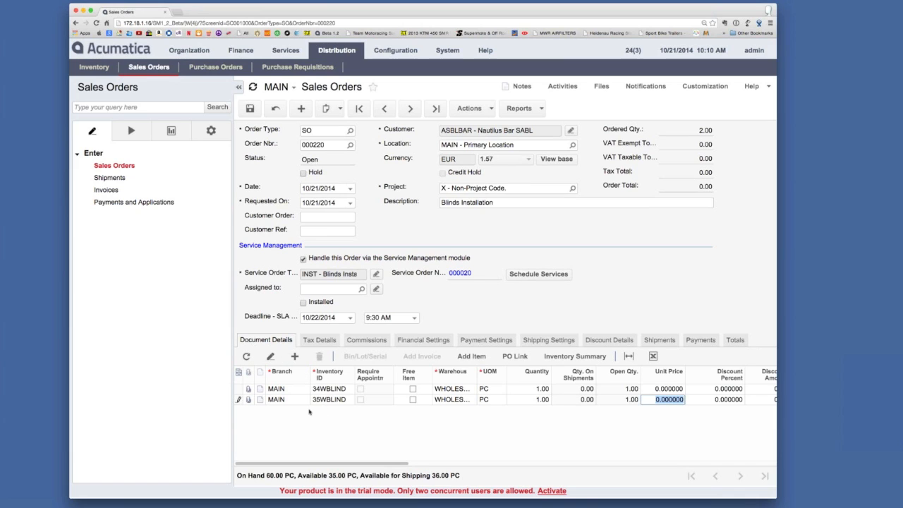
Add a third document line for item 36WBLIND from the WHOLESALE warehouse with quantity 1
click(295, 356)
key(Tab)
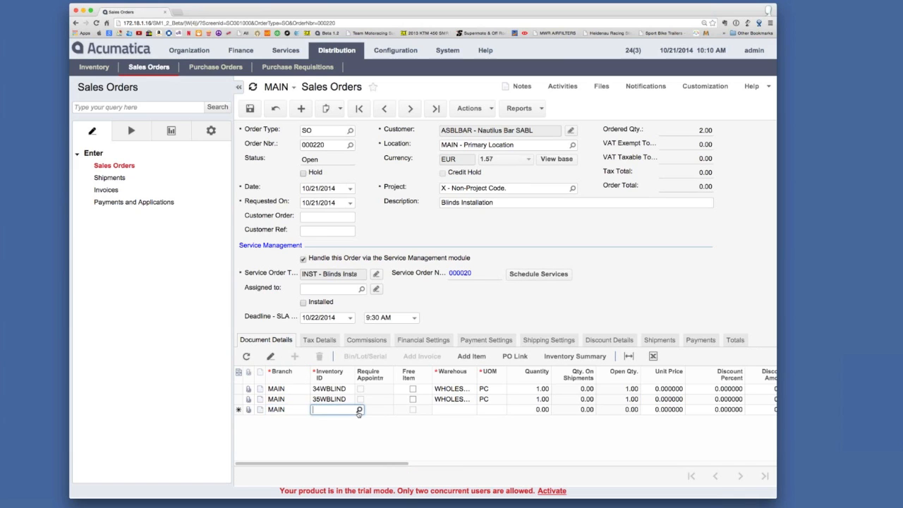
click(359, 412)
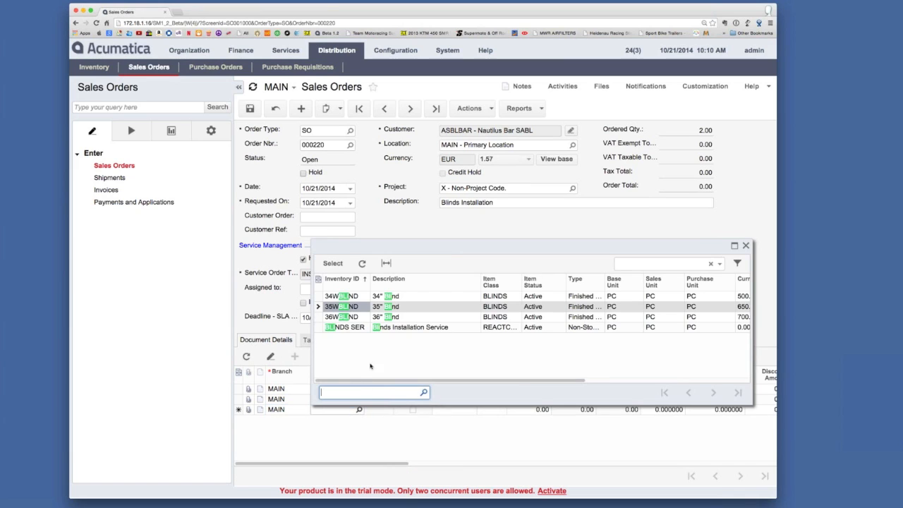
double_click(353, 317)
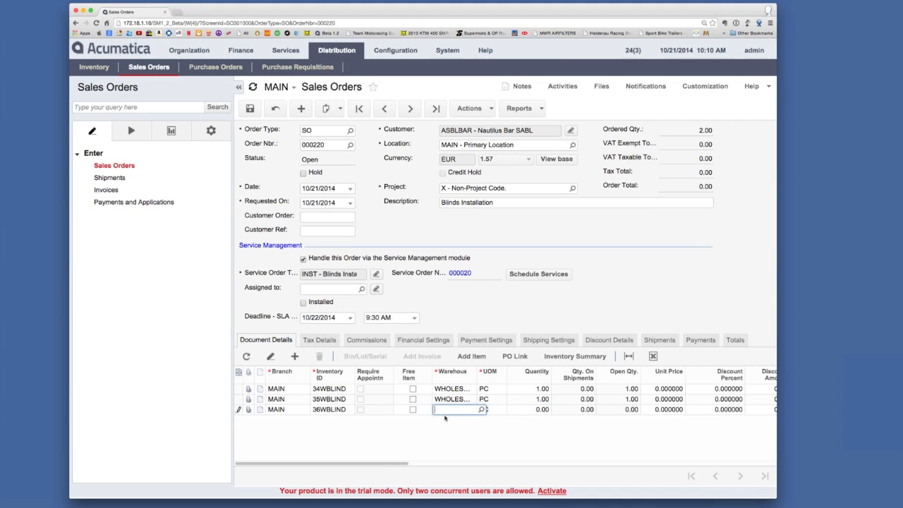
click(482, 410)
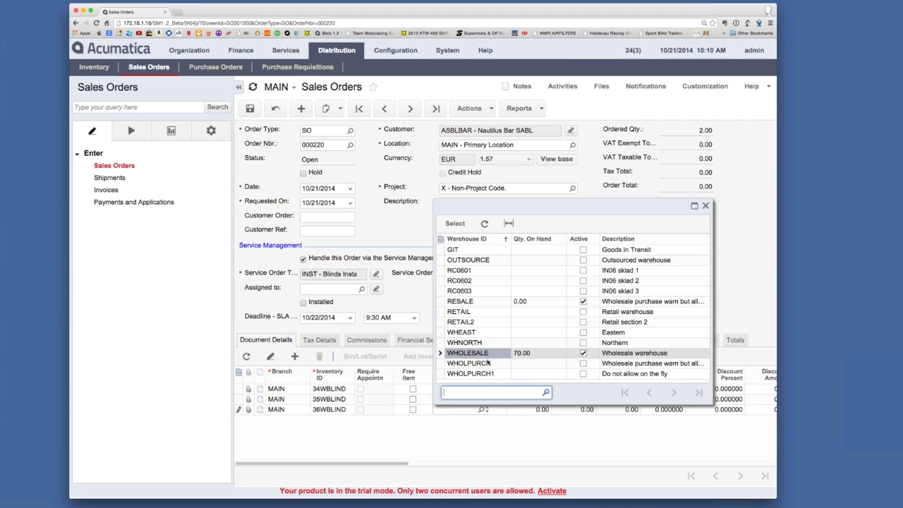
double_click(484, 354)
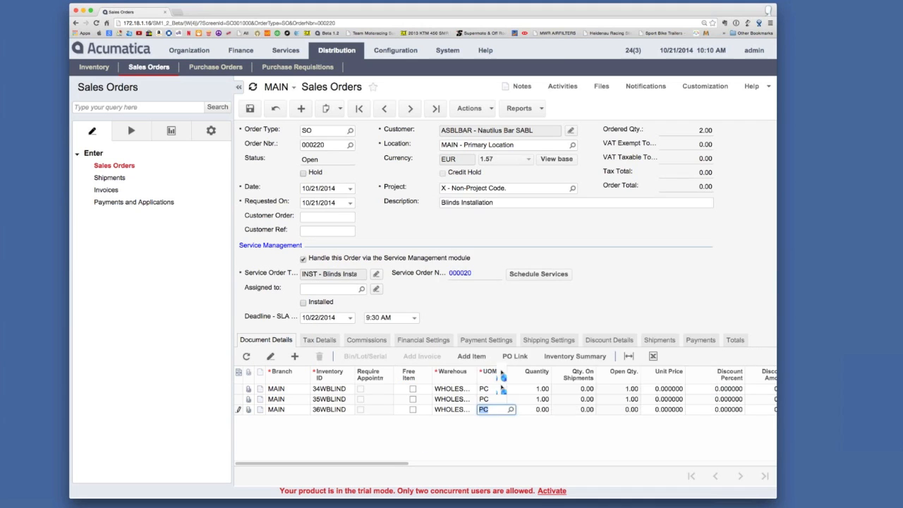
click(542, 410)
text(1)
key(Tab)
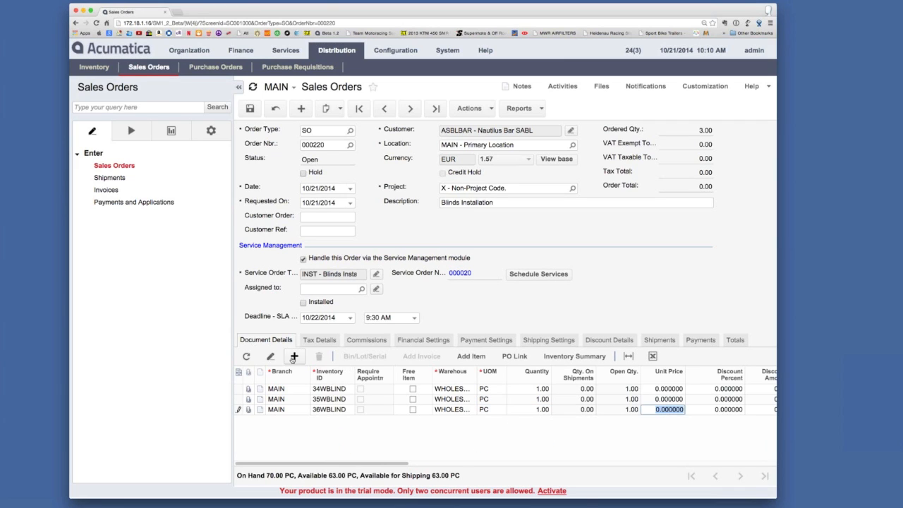
Add a fourth document line for the BLINDS SER installation service from the WHOLESALE warehouse with quantity 1, and save the order
click(295, 356)
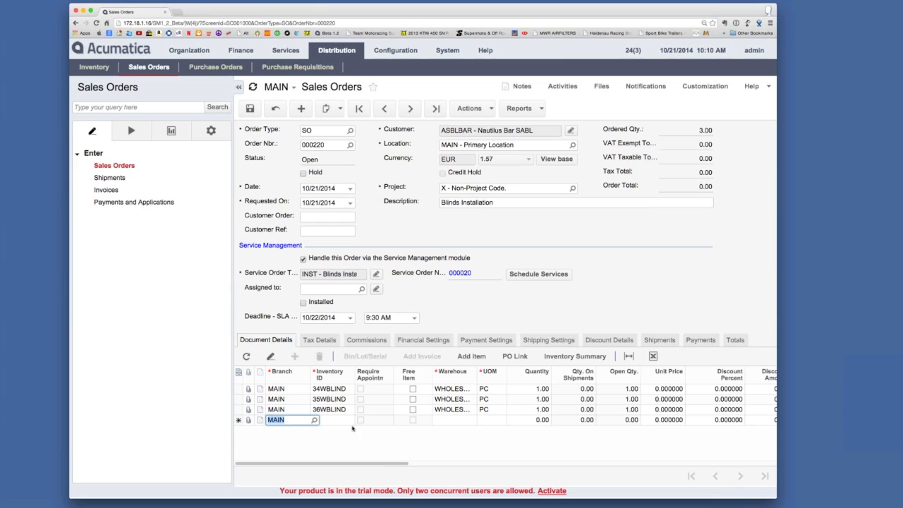
click(343, 422)
click(358, 421)
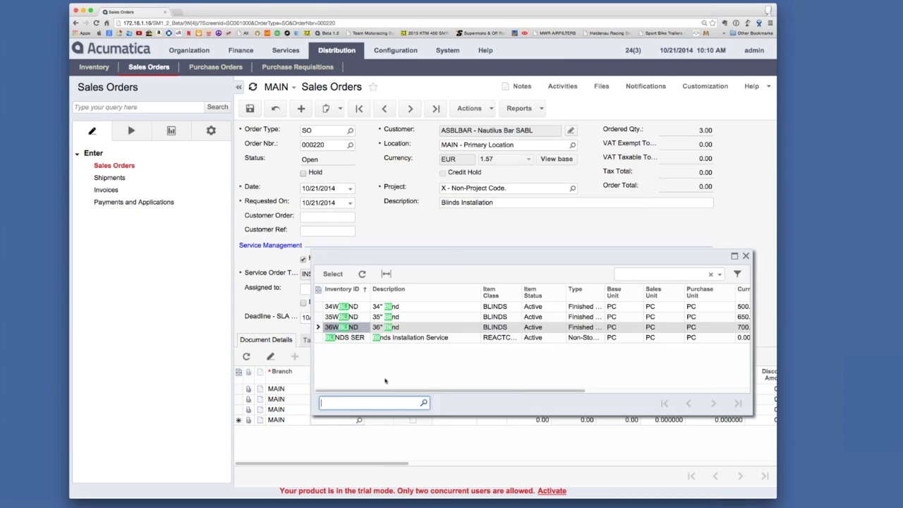
double_click(422, 338)
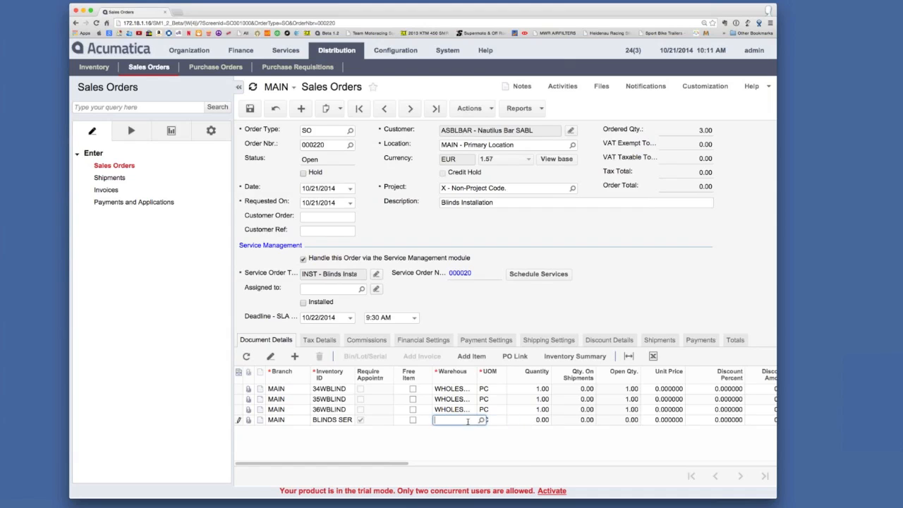
click(483, 420)
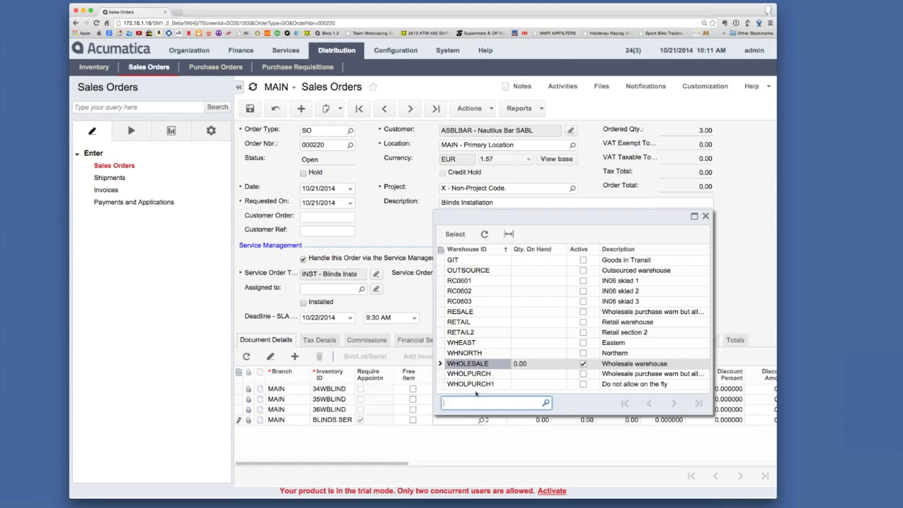
double_click(480, 364)
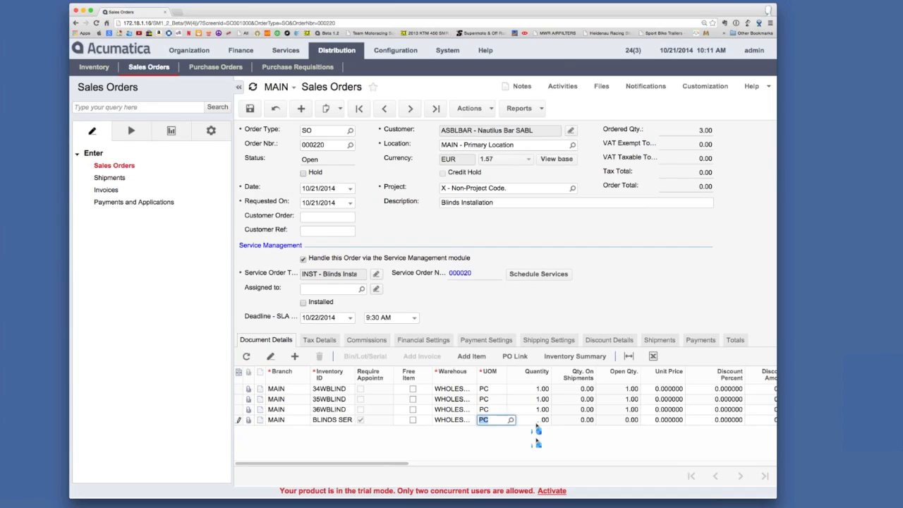
click(535, 420)
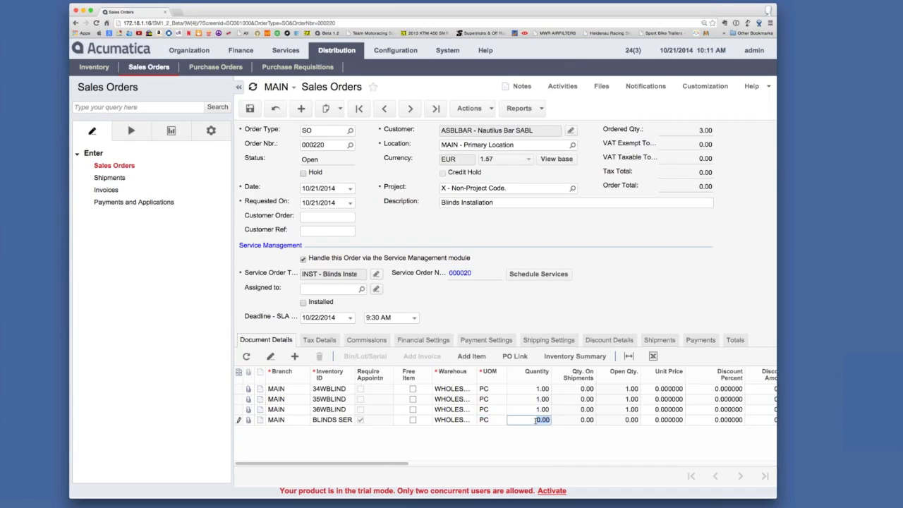
text(1)
key(Tab)
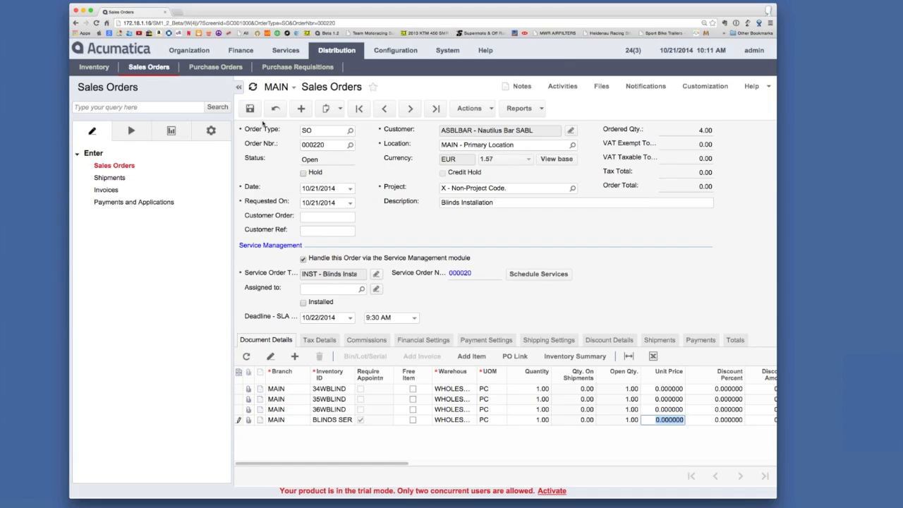
click(255, 115)
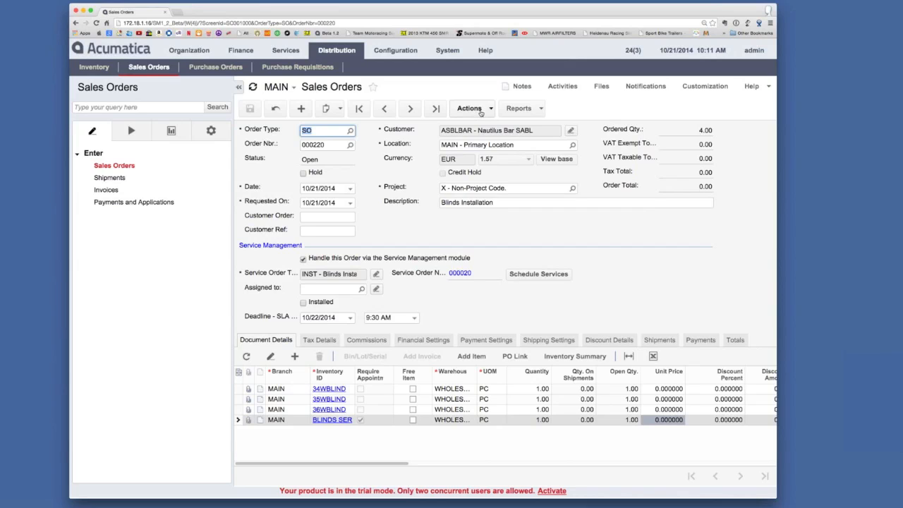
Create a shipment for the sales order dated 10/21/2014 from the WHOLESALE warehouse and confirm that shipment
click(485, 110)
click(489, 126)
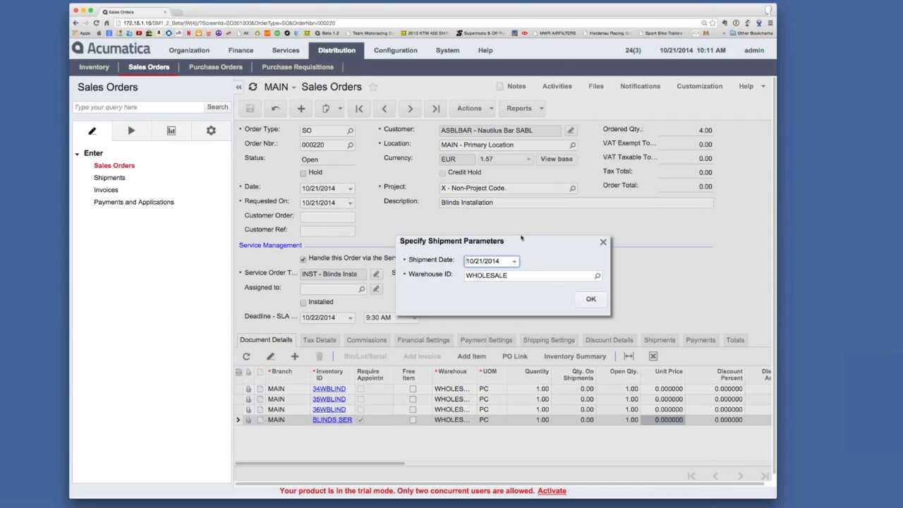
click(593, 301)
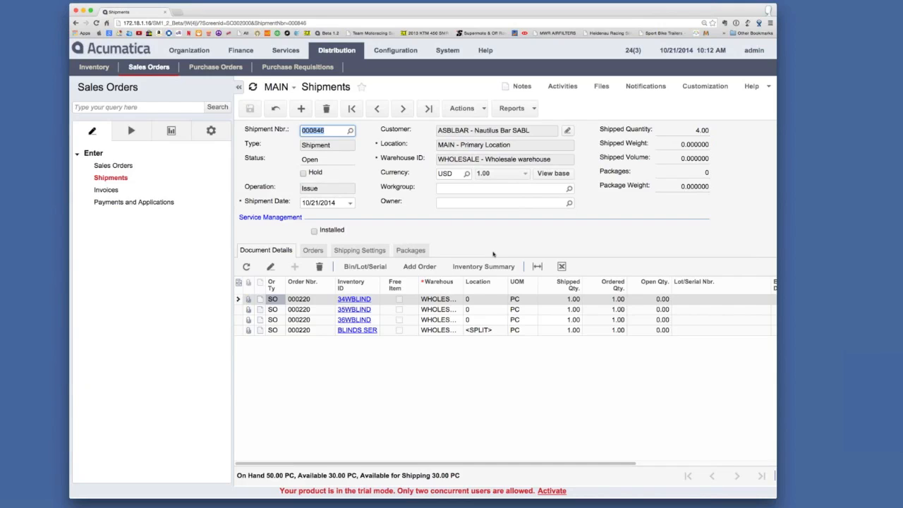
click(480, 111)
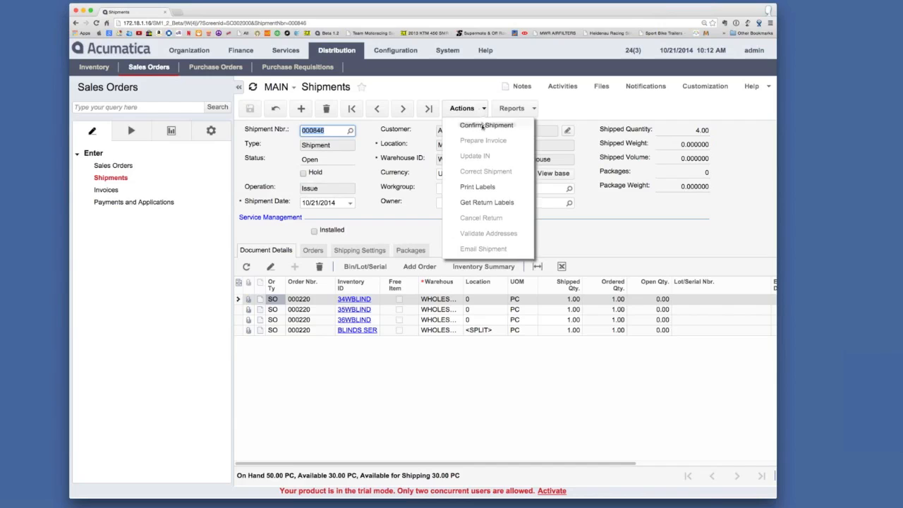
click(483, 125)
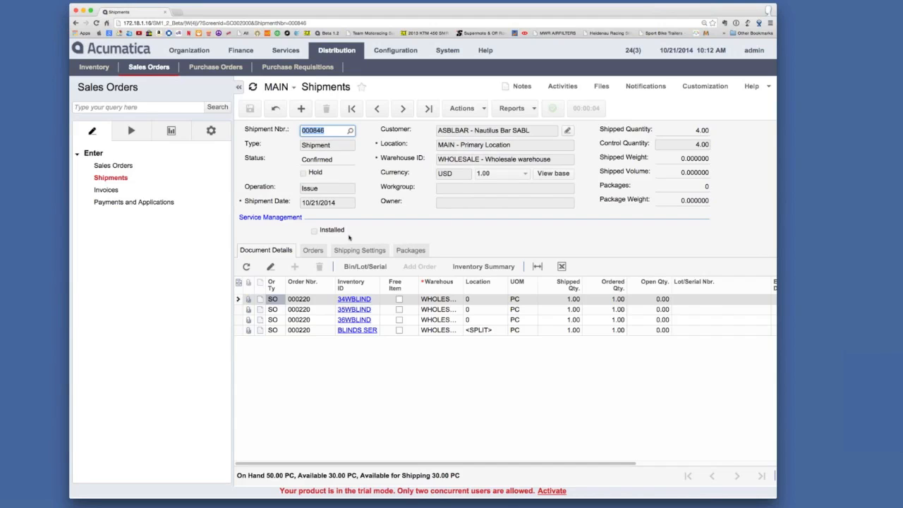
Open Process Shipments and list the shipments available for the Prepare Invoice action
click(134, 131)
click(138, 181)
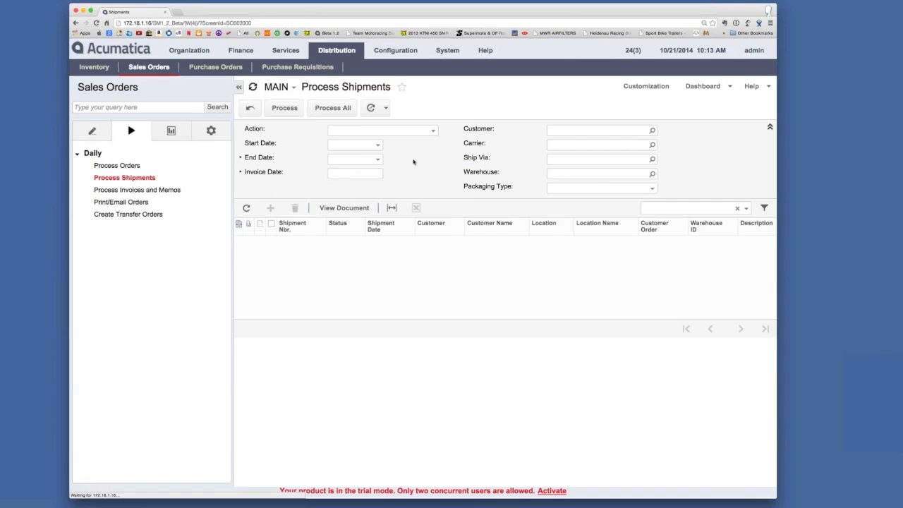
click(433, 133)
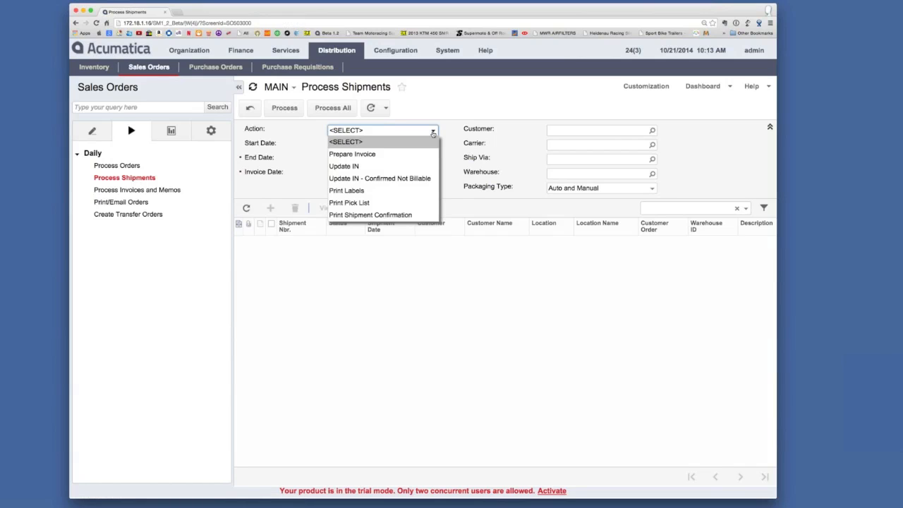
click(413, 153)
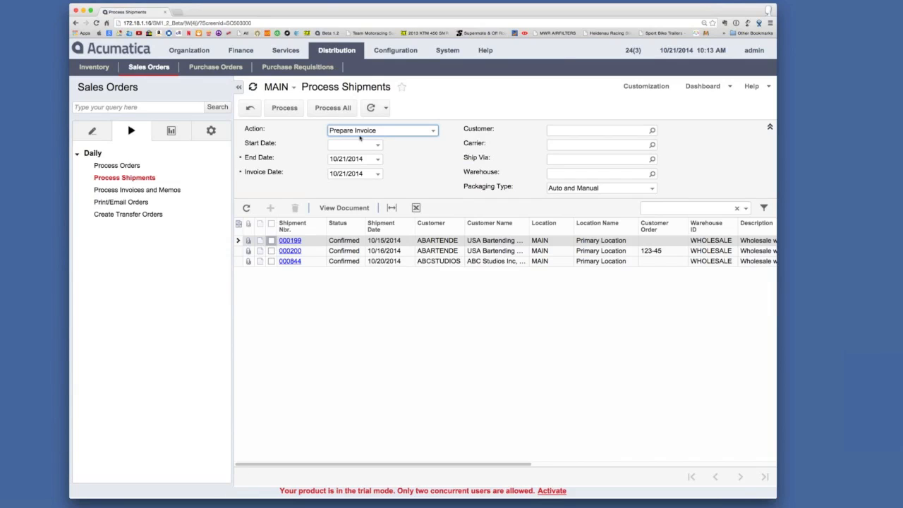
Schedule the Nautilus Bar service order on the Calendar Board for the first employee at 9:30 AM on 10/21/2014 and save the appointment
click(293, 53)
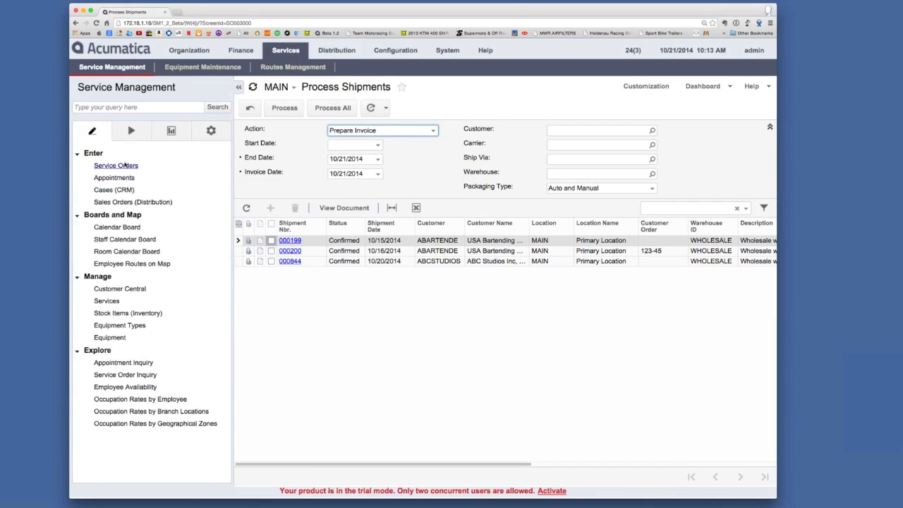
click(118, 228)
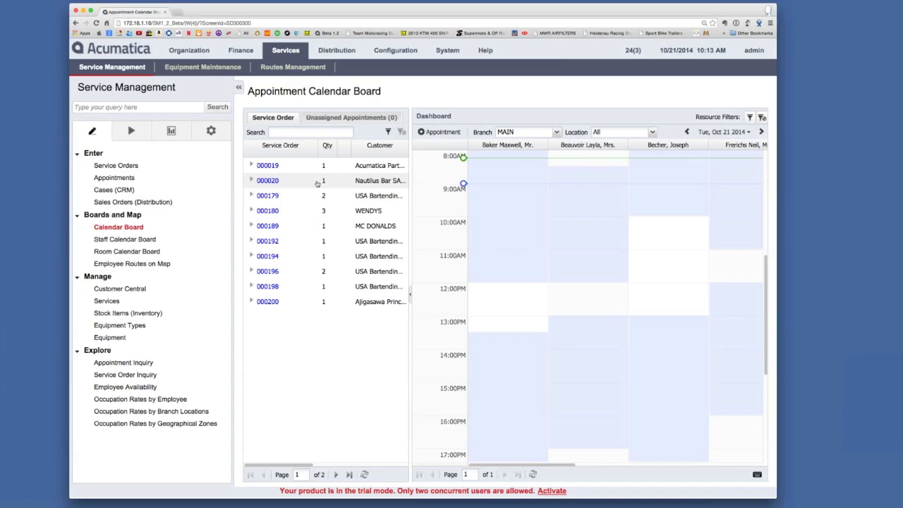
drag(318, 183, 491, 195)
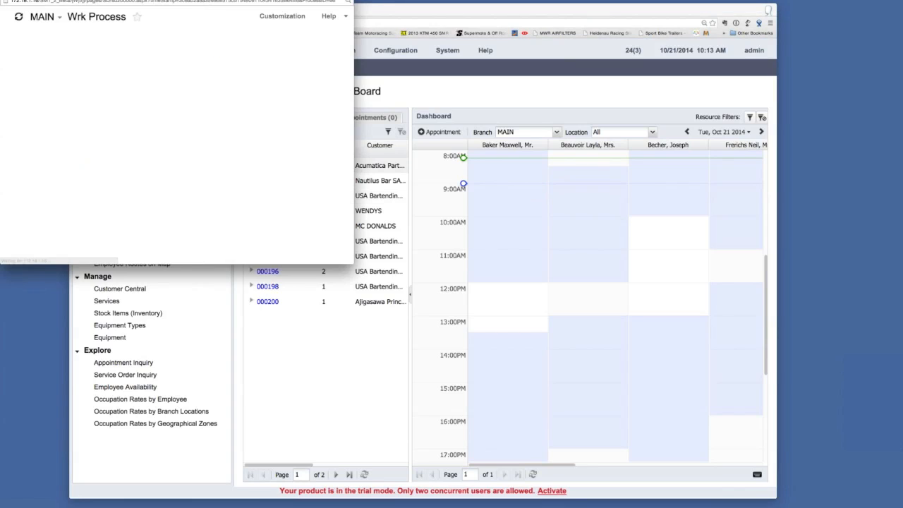
drag(208, 0, 354, 56)
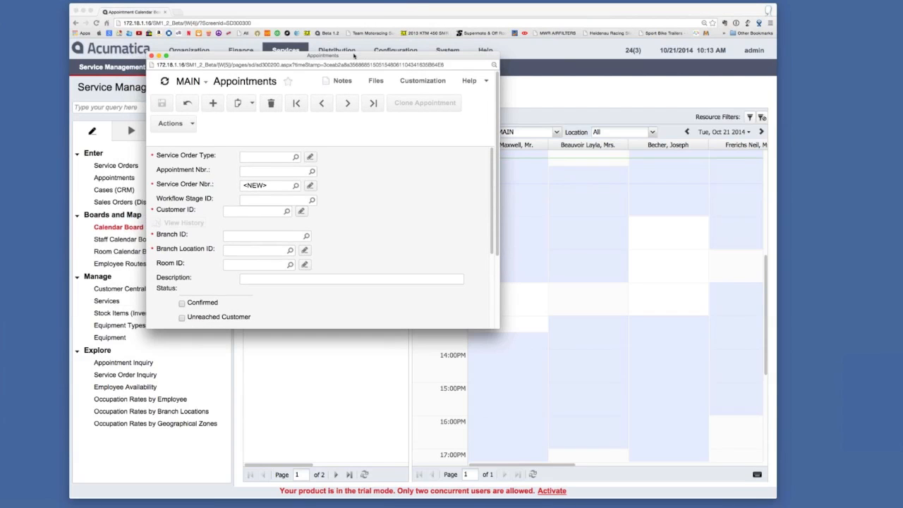
drag(501, 333, 589, 443)
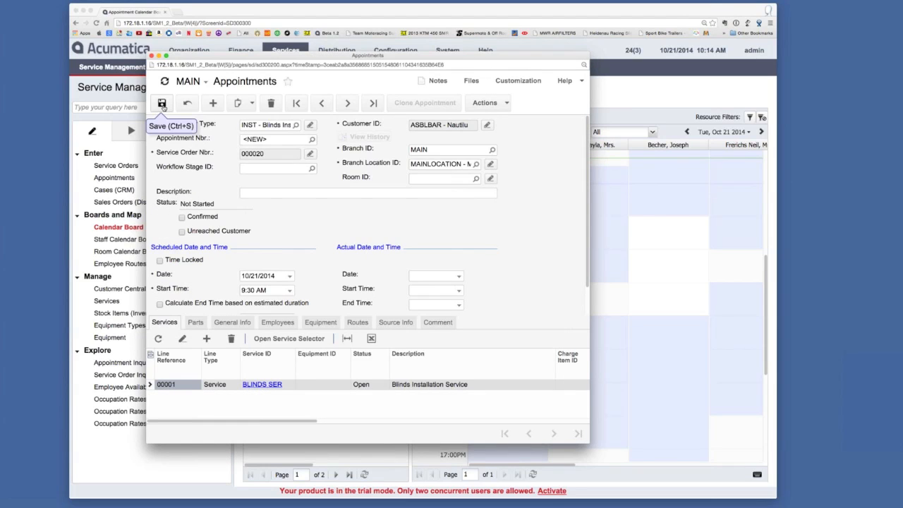
click(162, 104)
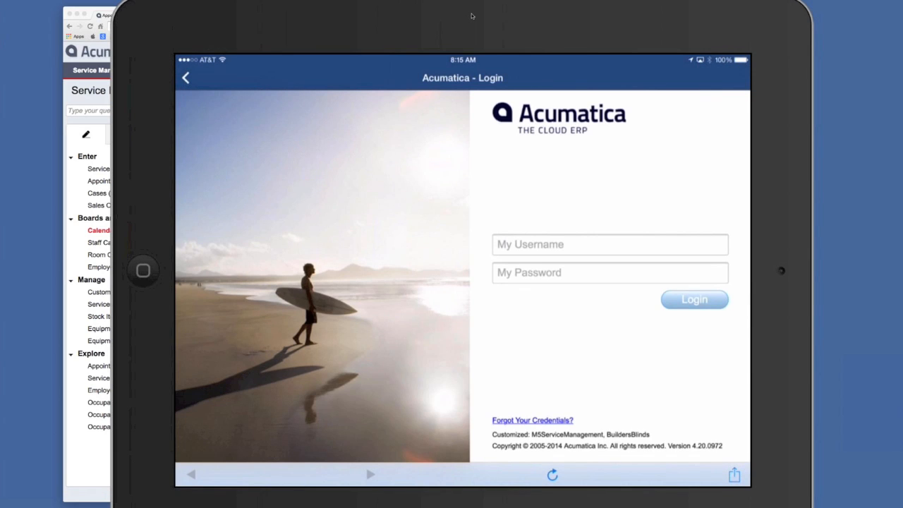
Switch to Acumatica on the iPad and sign in with the username admin and the account password
click(611, 244)
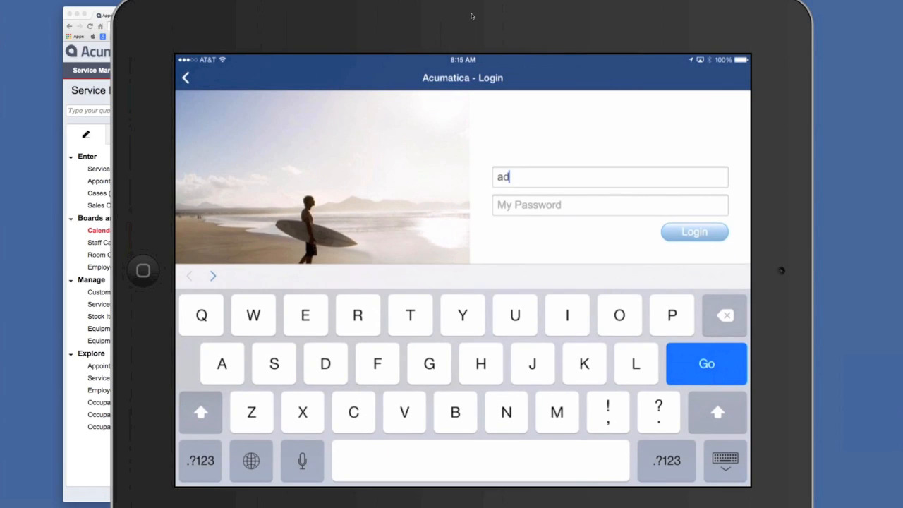
key(Tab)
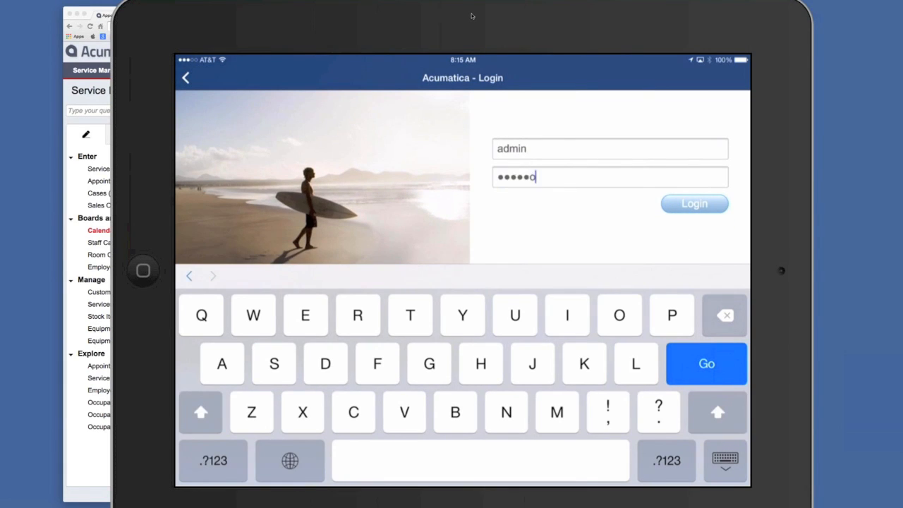
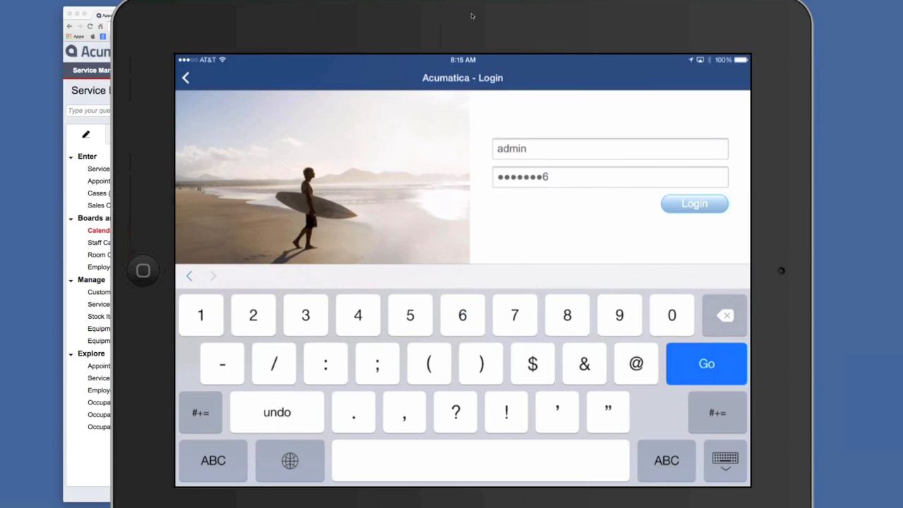
key(Return)
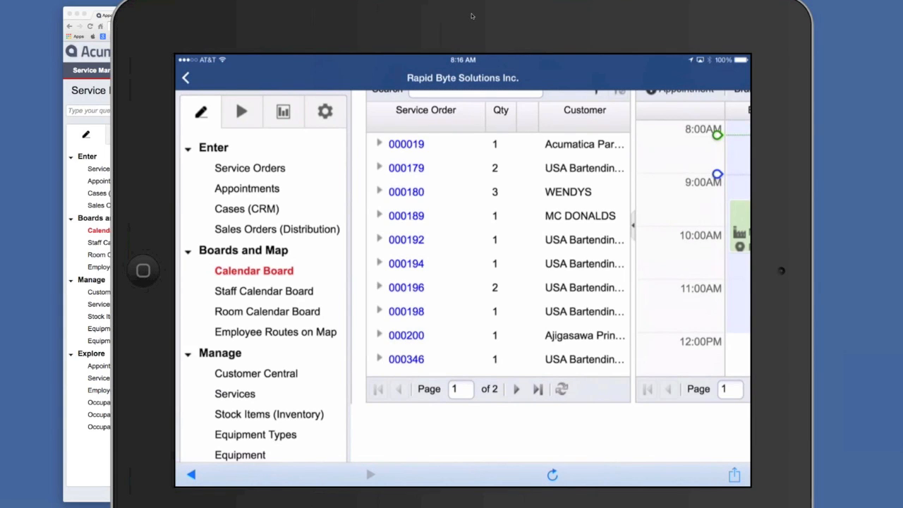
Examine the Nautilus Bar appointment in the first employee's column on the Calendar Board
scroll(463, 276, right, 4)
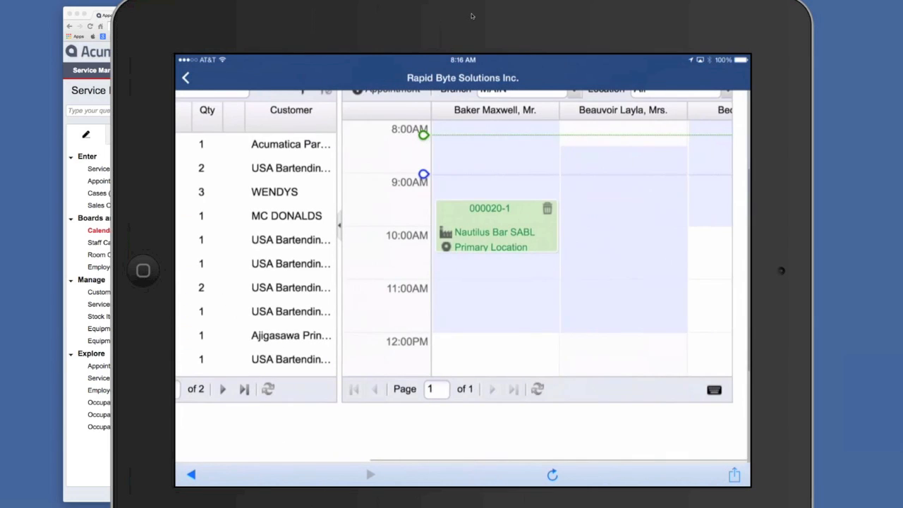
scroll(586, 248, up, 2)
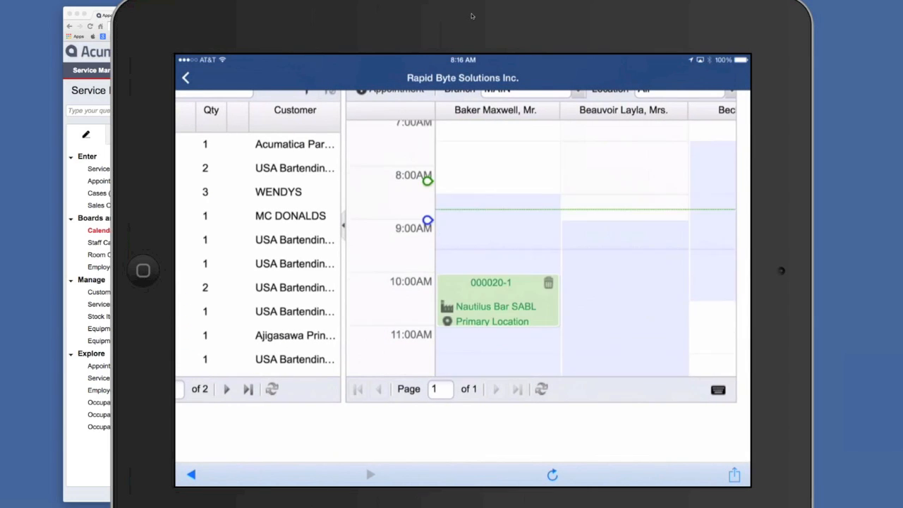
scroll(586, 249, down, 1)
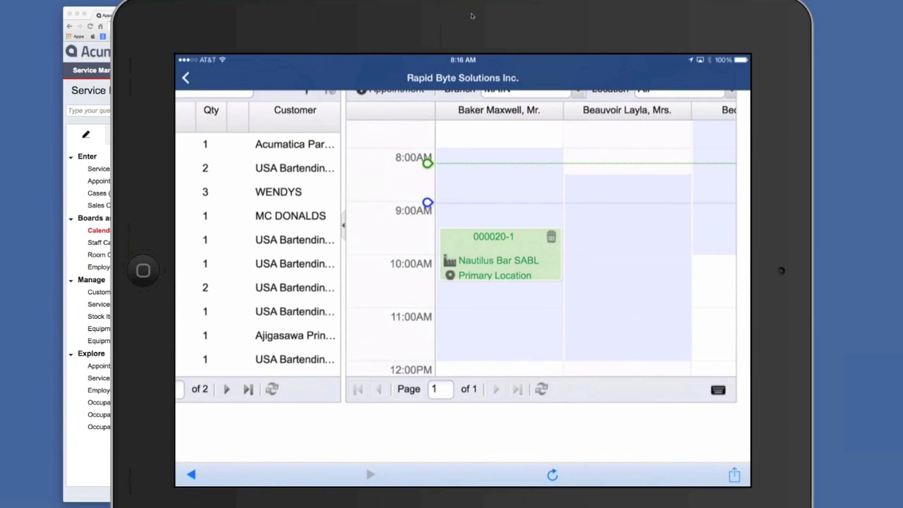
Open the Staff Calendar Board and look through its morning hours for the Nautilus Bar appointment
scroll(463, 275, left, 4)
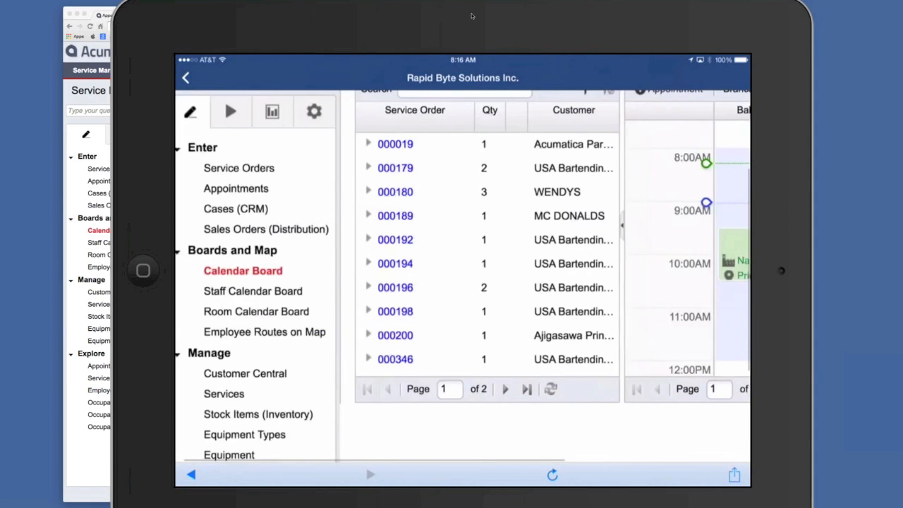
scroll(463, 289, up, 2)
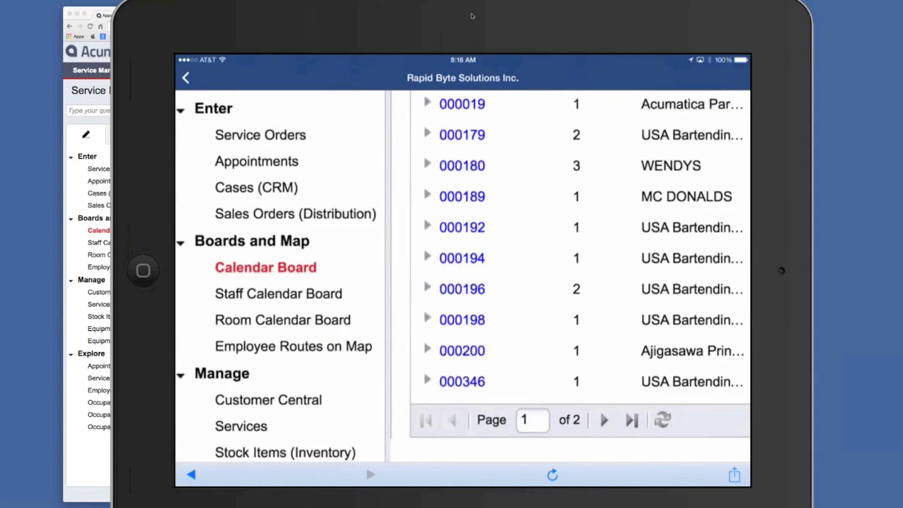
click(281, 291)
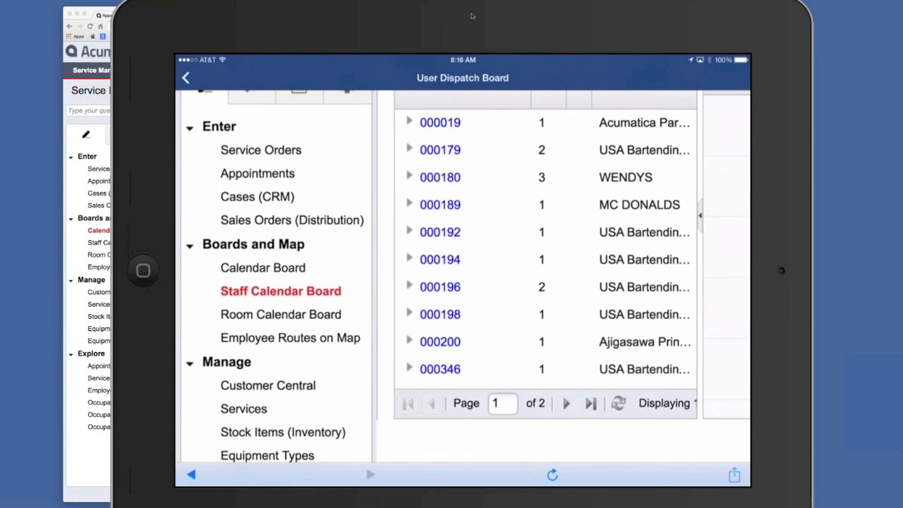
scroll(463, 276, right, 5)
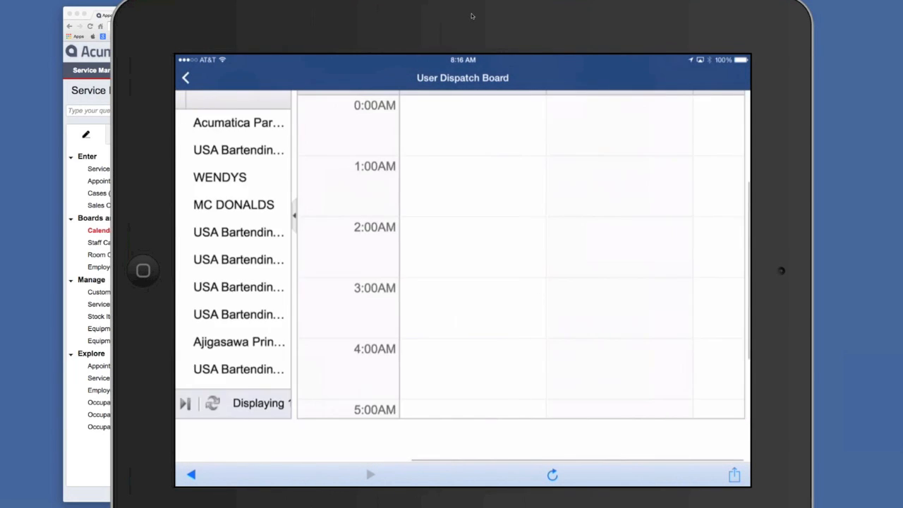
scroll(509, 256, down, 3)
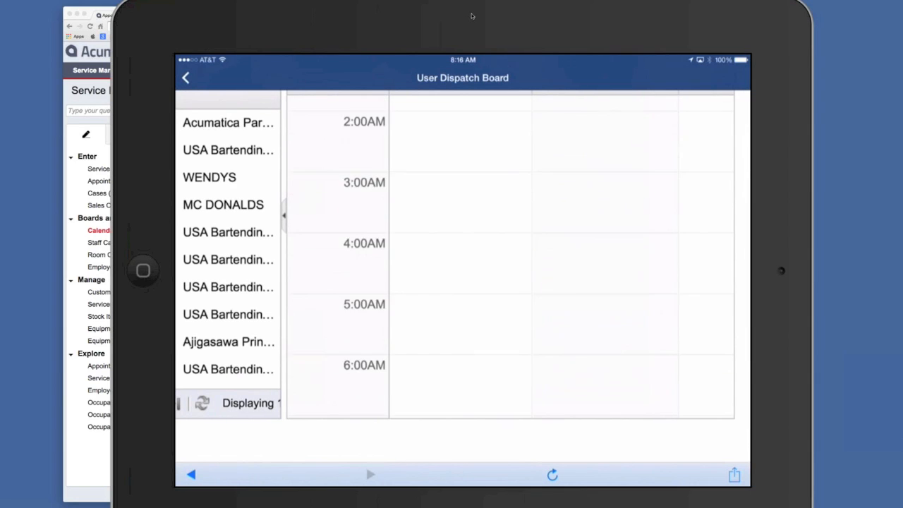
scroll(510, 256, down, 3)
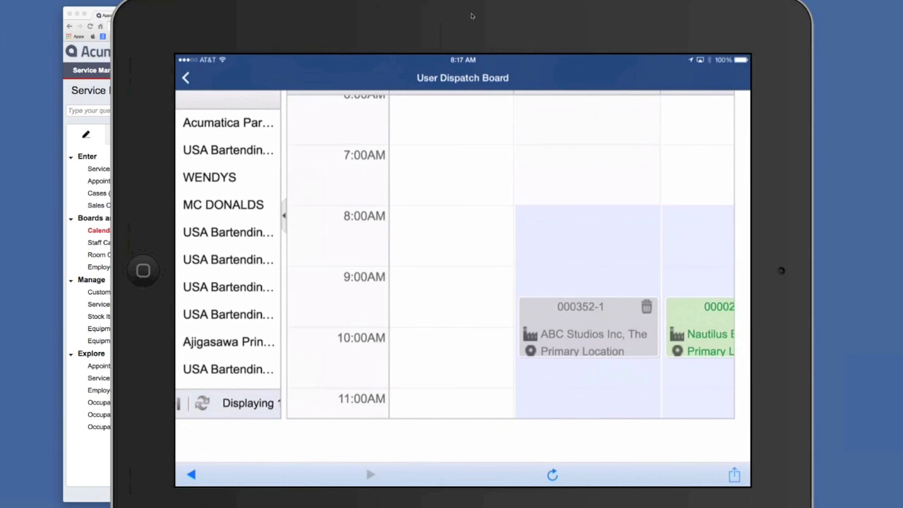
scroll(509, 256, down, 2)
scroll(509, 256, up, 1)
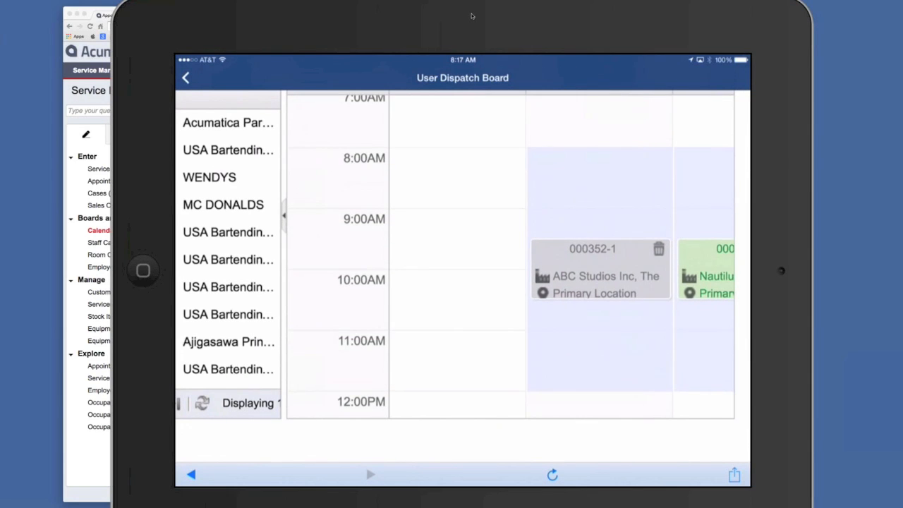
Locate the Nautilus Bar appointment on the iPad's dispatch board and refresh the desktop Appointment Calendar Board for Tue, Oct 21 2014
scroll(509, 256, right, 3)
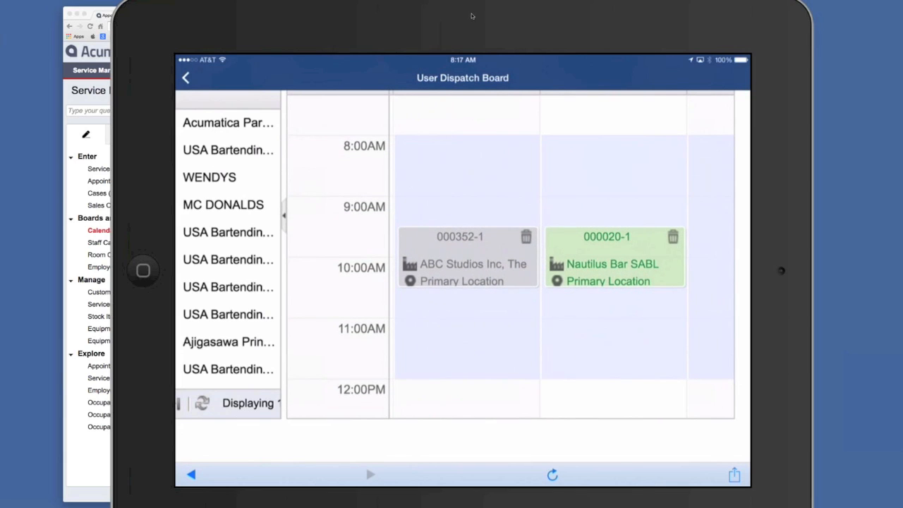
scroll(463, 271, down, 3)
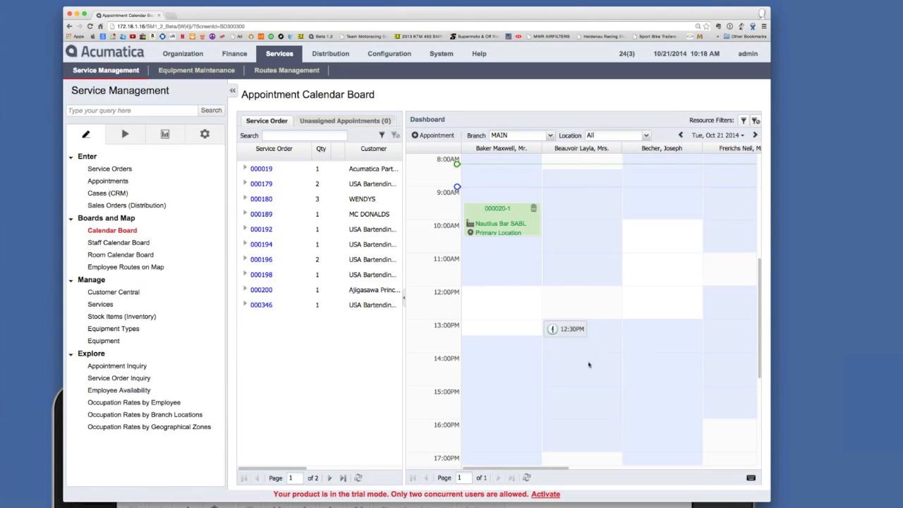
click(526, 478)
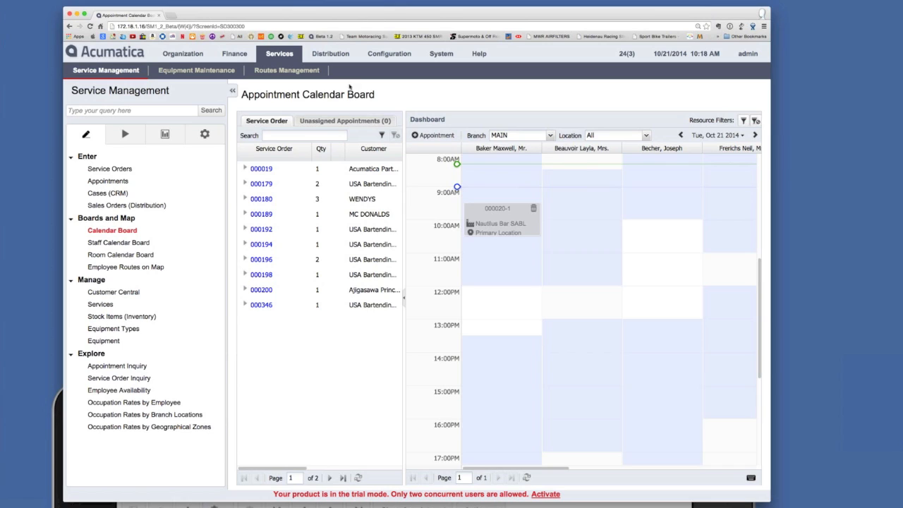
Run the Prepare Invoice action in Process Shipments on the Nautilus Bar SABL shipment dated 10/21/2014
click(339, 54)
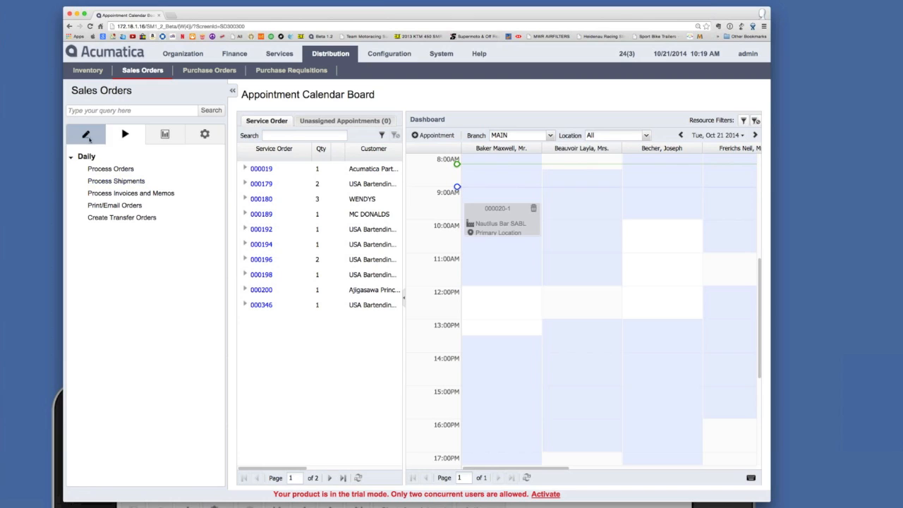
click(116, 181)
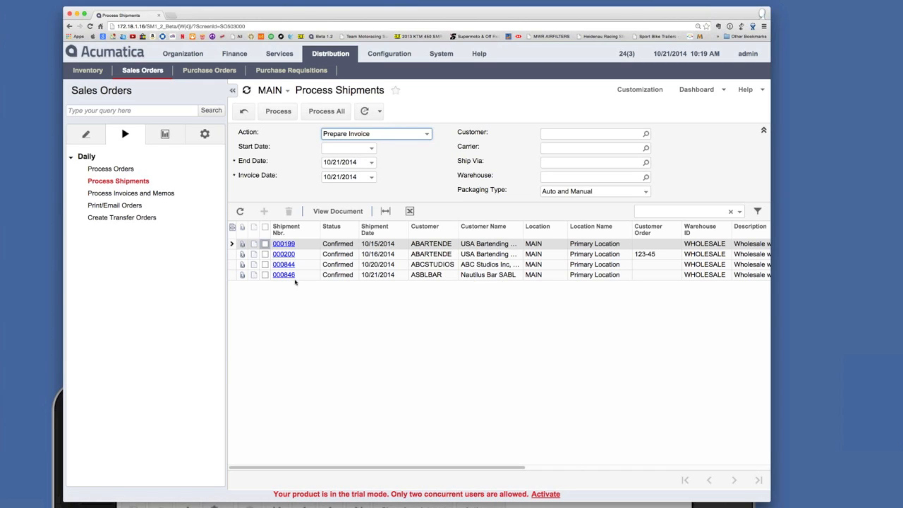
click(264, 276)
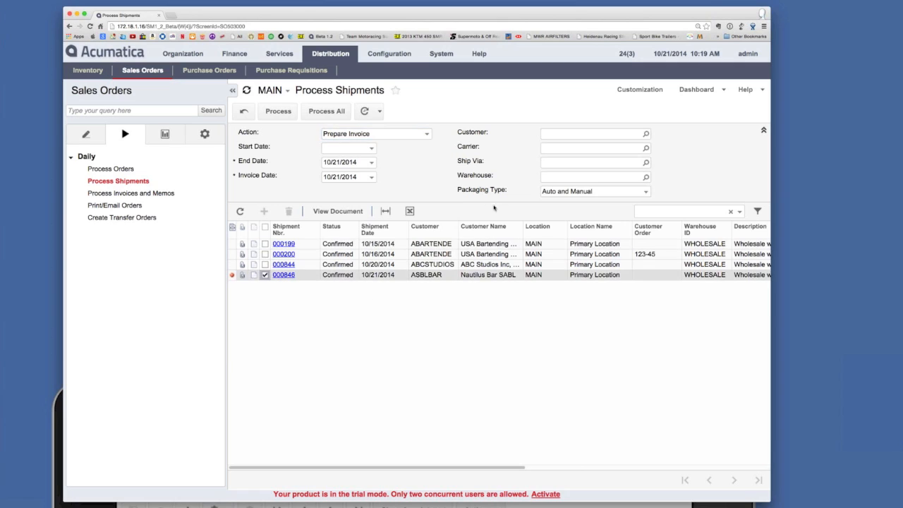
click(288, 114)
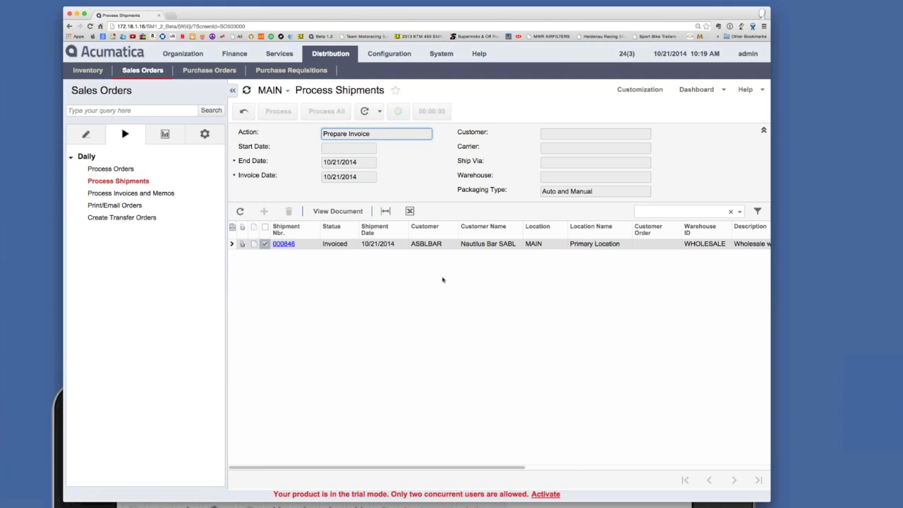
Open the Nautilus Bar SABL invoice dated 10/21/2014 on the Invoices form
click(94, 136)
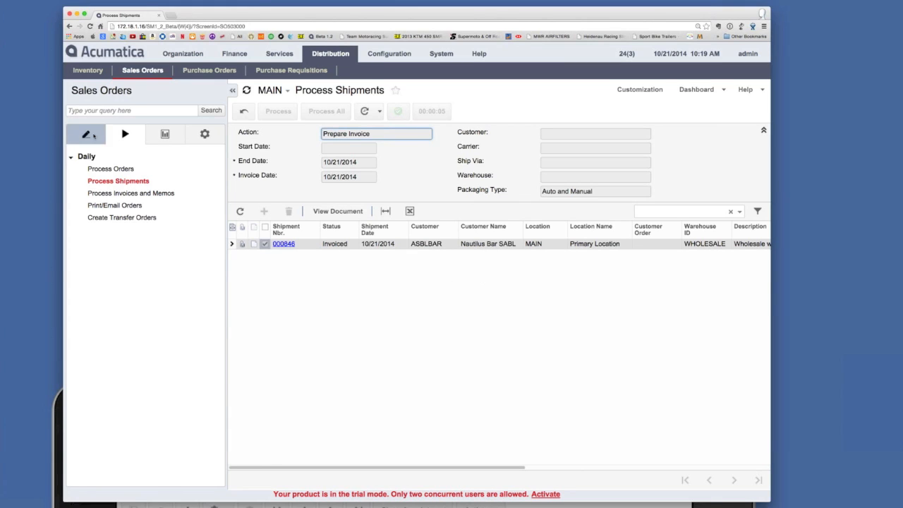
click(100, 194)
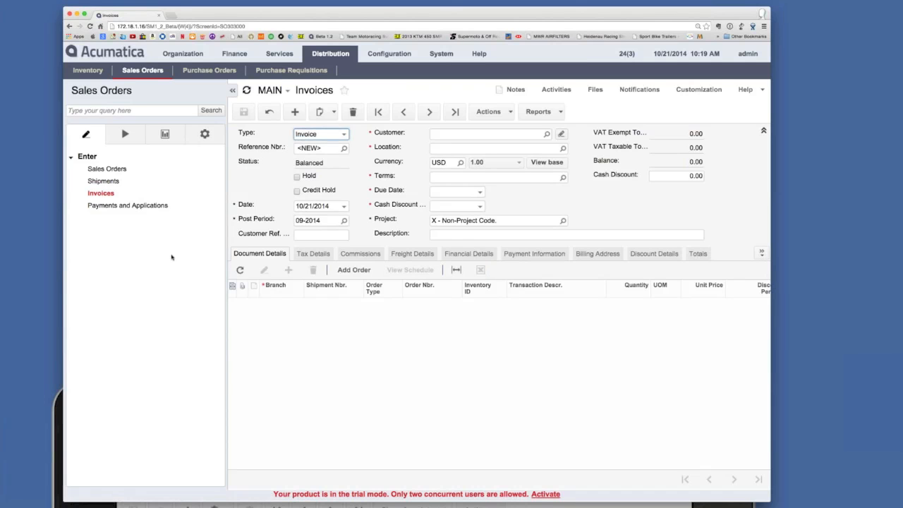
click(344, 149)
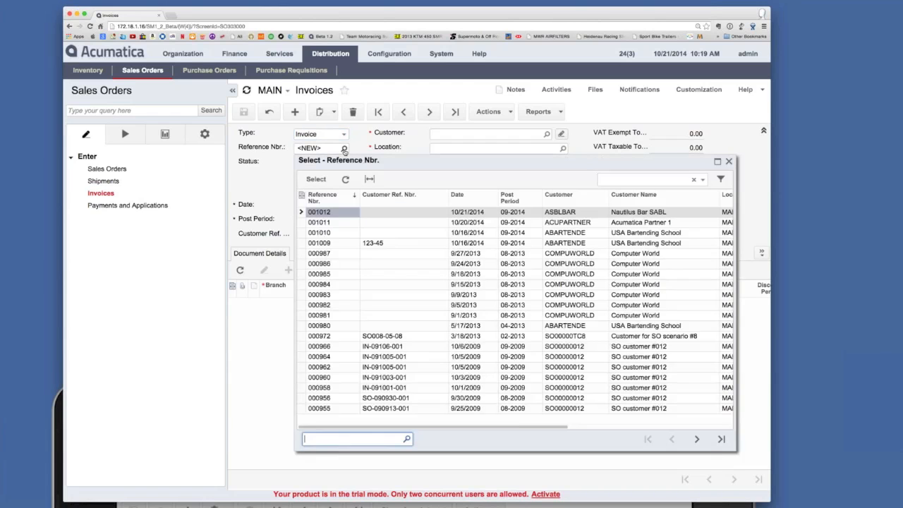
double_click(334, 212)
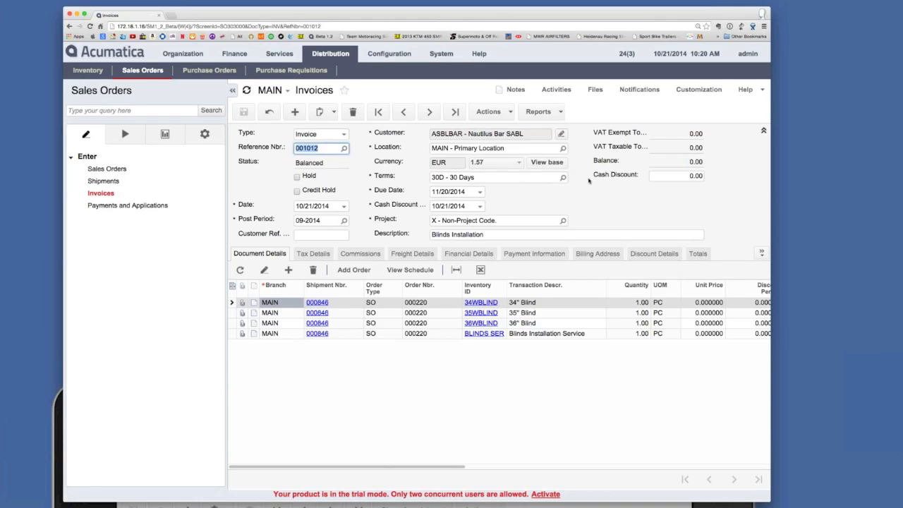
Generate the Invoice & Memo report for the Nautilus Bar invoice and email it to the customer
click(561, 113)
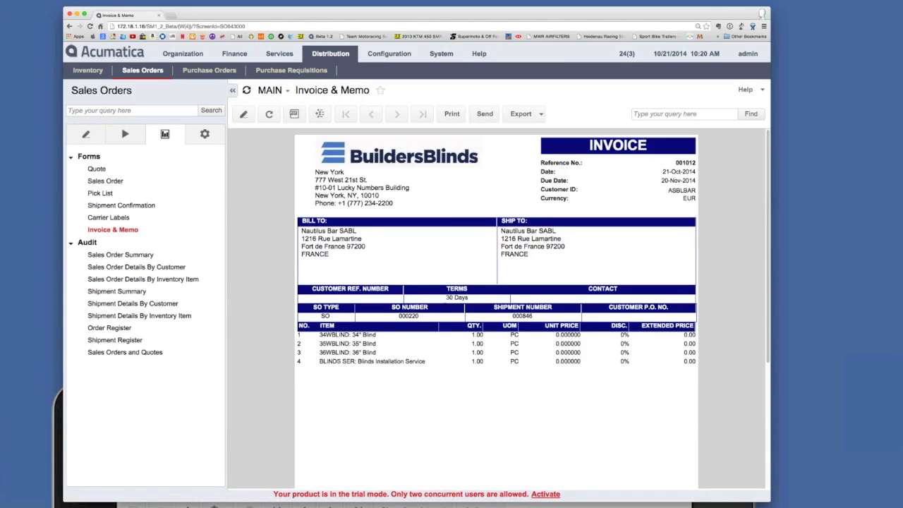
click(486, 114)
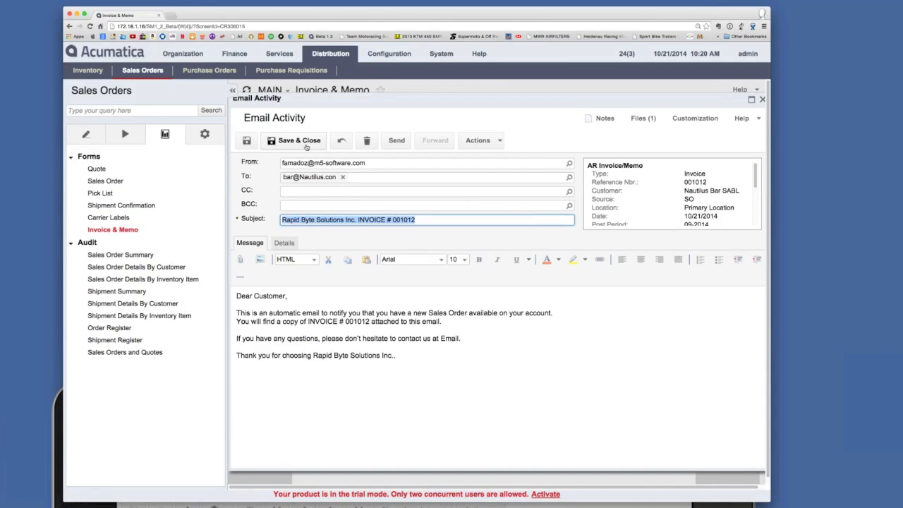
click(398, 144)
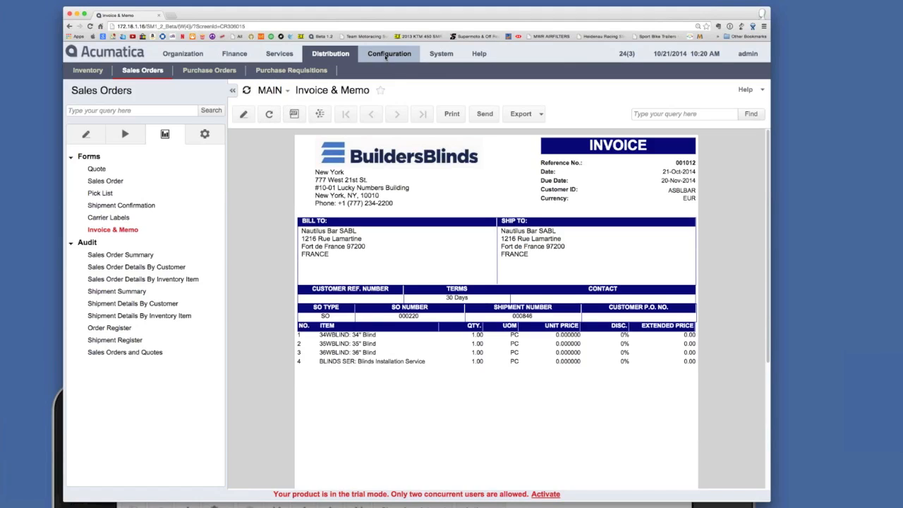
Review the Nautilus Bar sales order described as Blinds Installation and open the Shipments form
click(386, 56)
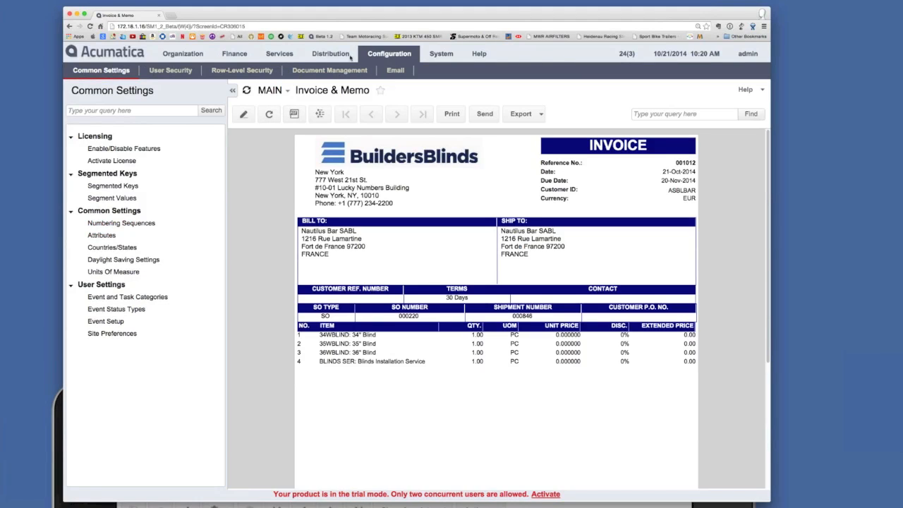
click(262, 56)
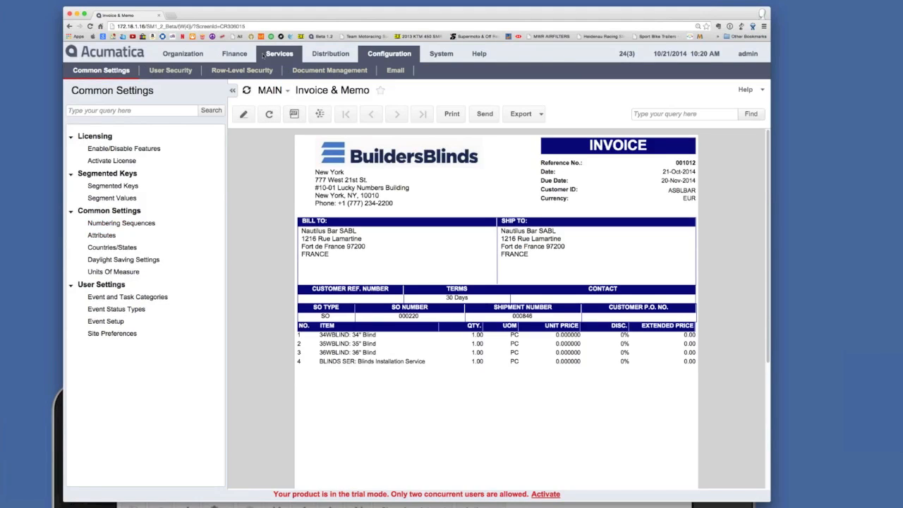
click(332, 56)
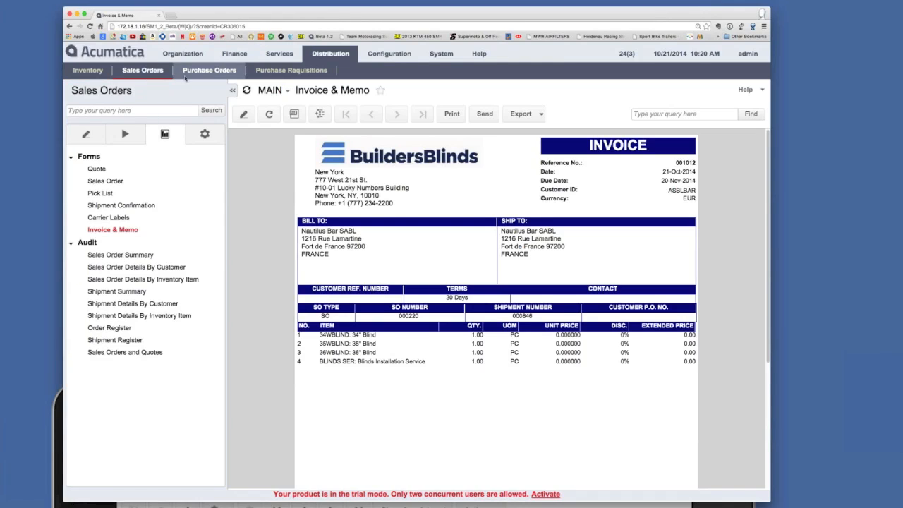
click(86, 134)
click(107, 169)
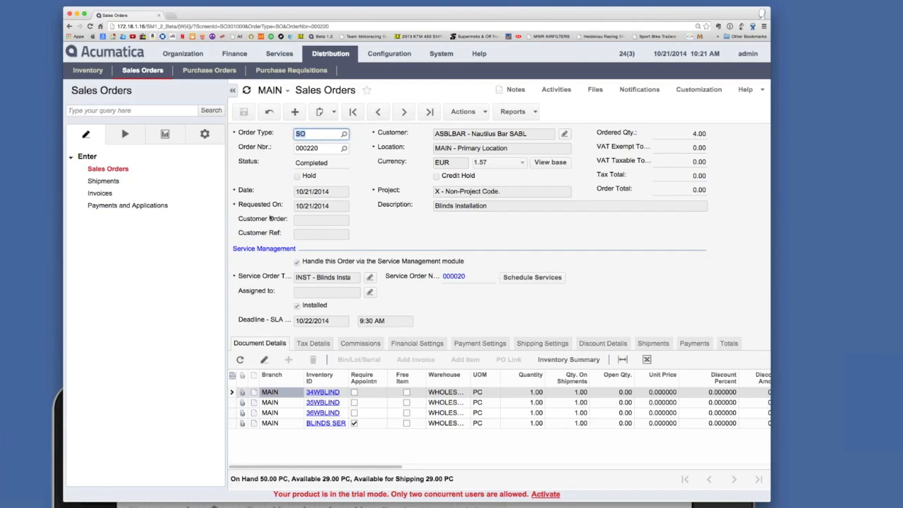
click(111, 185)
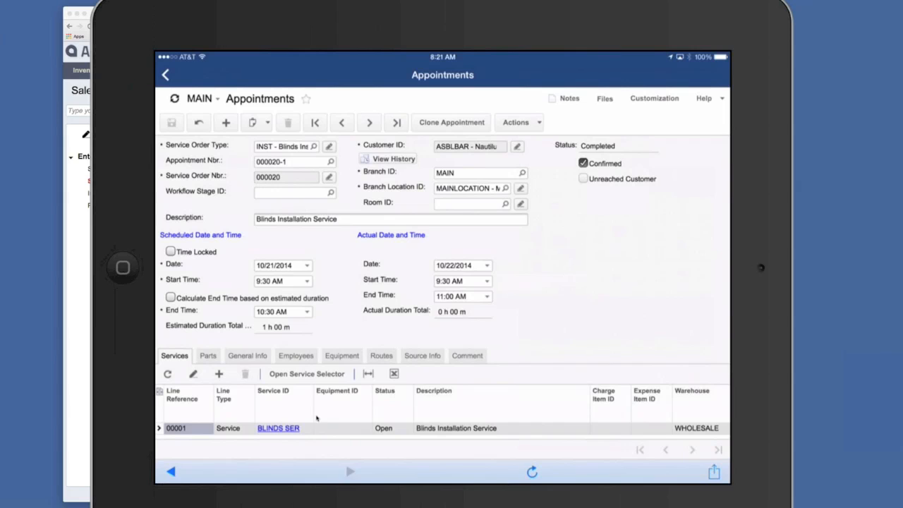
Examine the details and service lines of the Nautilus Bar Blinds Installation Service appointment on the iPad
scroll(317, 419, down, 2)
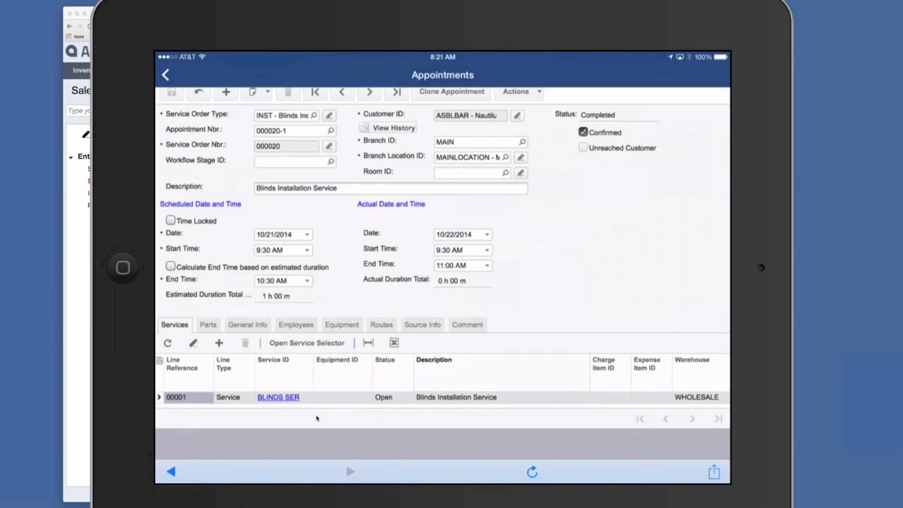